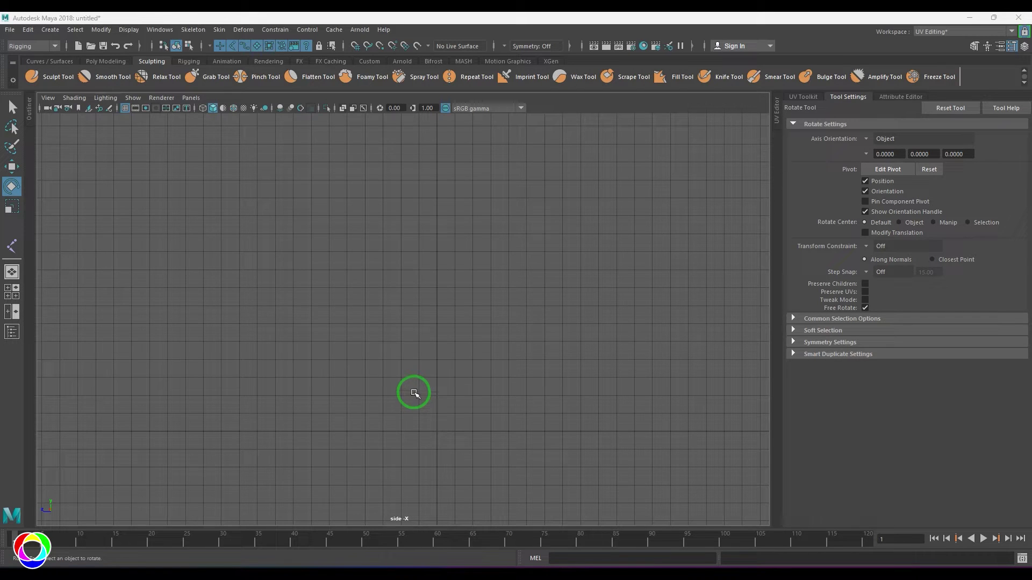
Draw a grid-snapped five-joint leg chain in the side view, with the knee bent forward and two foot bones along the ground
left_click(194, 29)
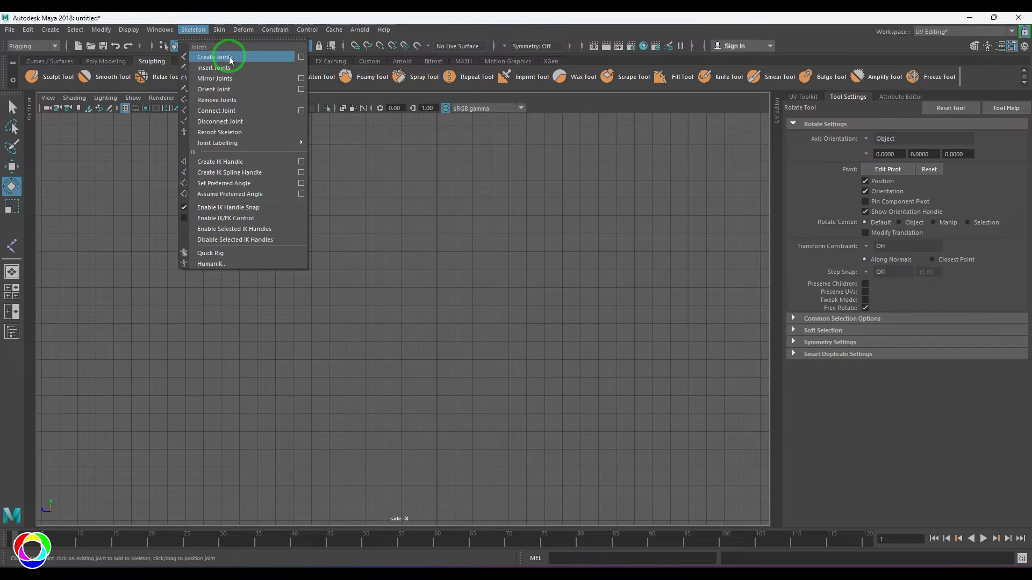
left_click(285, 56)
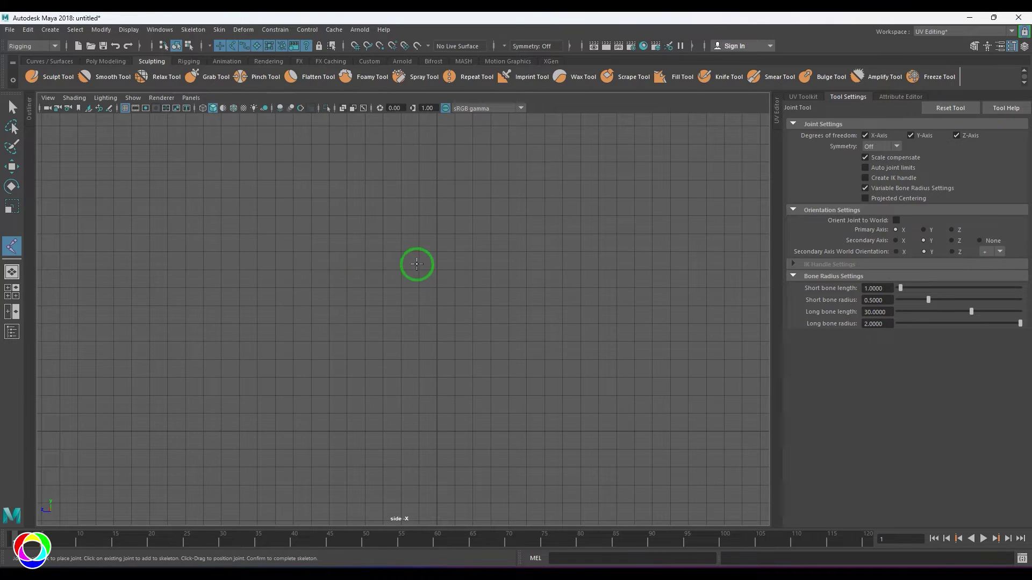
left_click(437, 179)
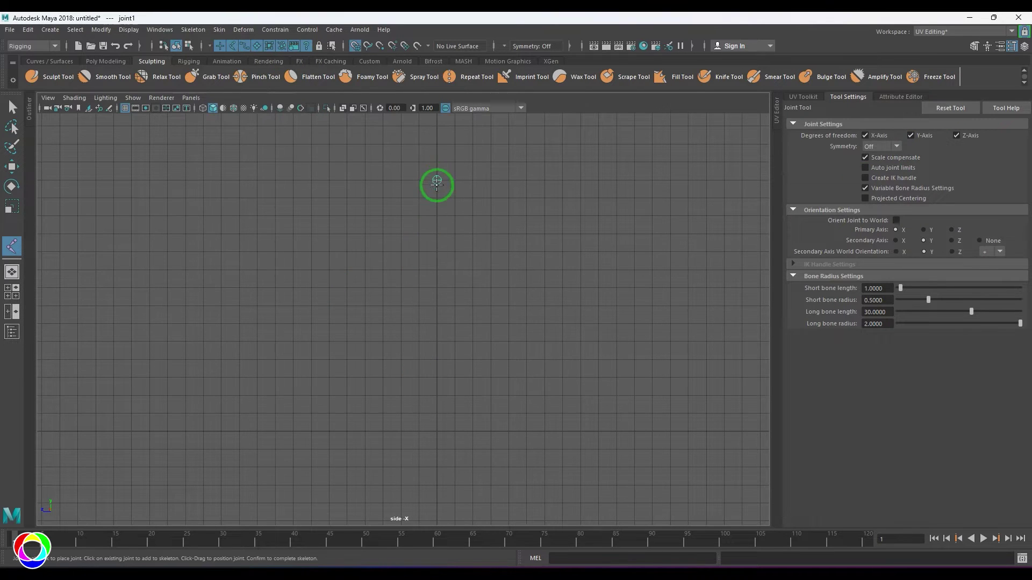
left_click(401, 305)
left_click(437, 413)
left_click(365, 431)
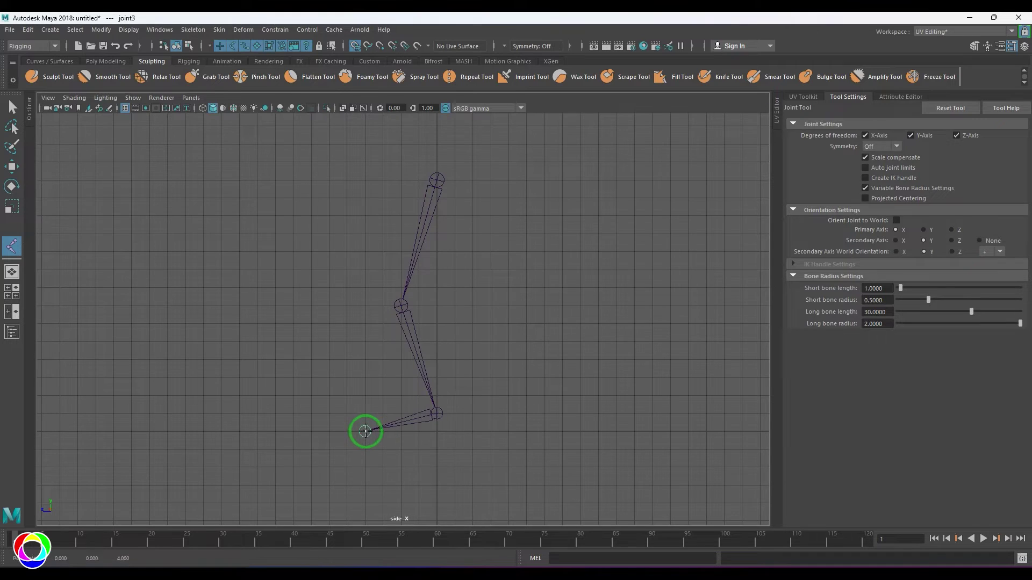
left_click(329, 431)
key("Return")
key("e")
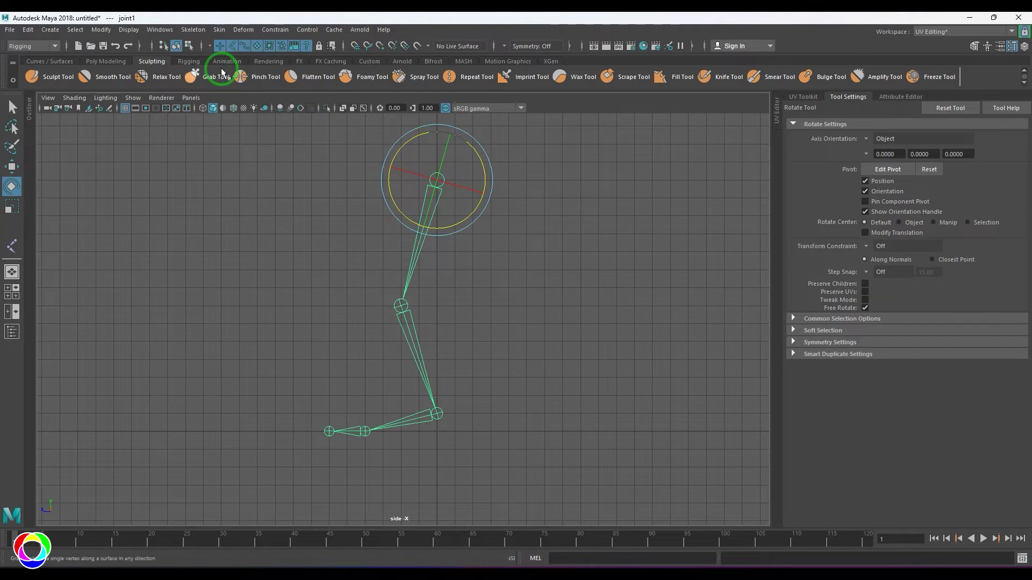
Create an IK handle with the Rotate-Plane Solver from the hip joint to the ankle of the bent leg
left_click(193, 30)
left_click(301, 161)
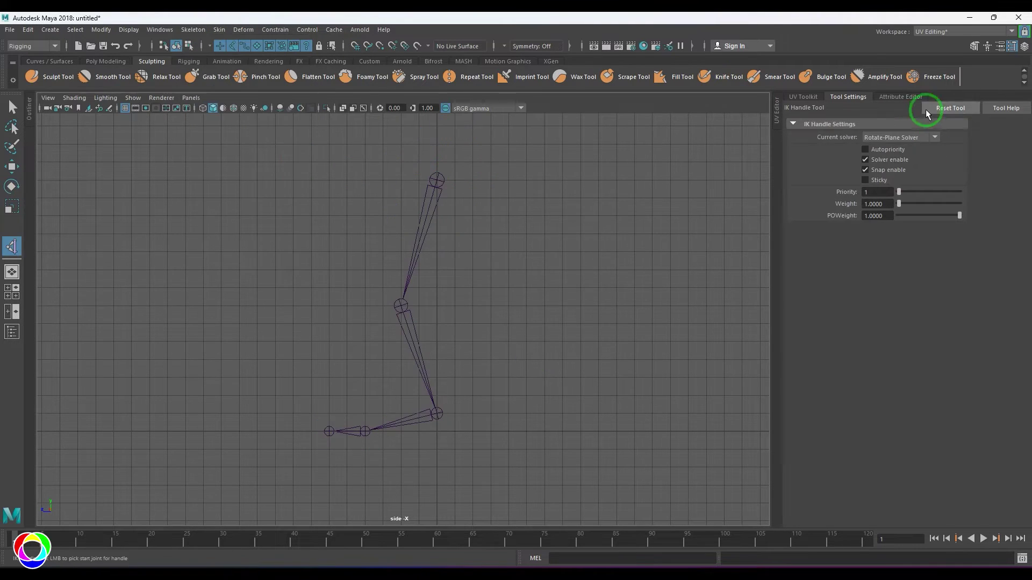
left_click(437, 182)
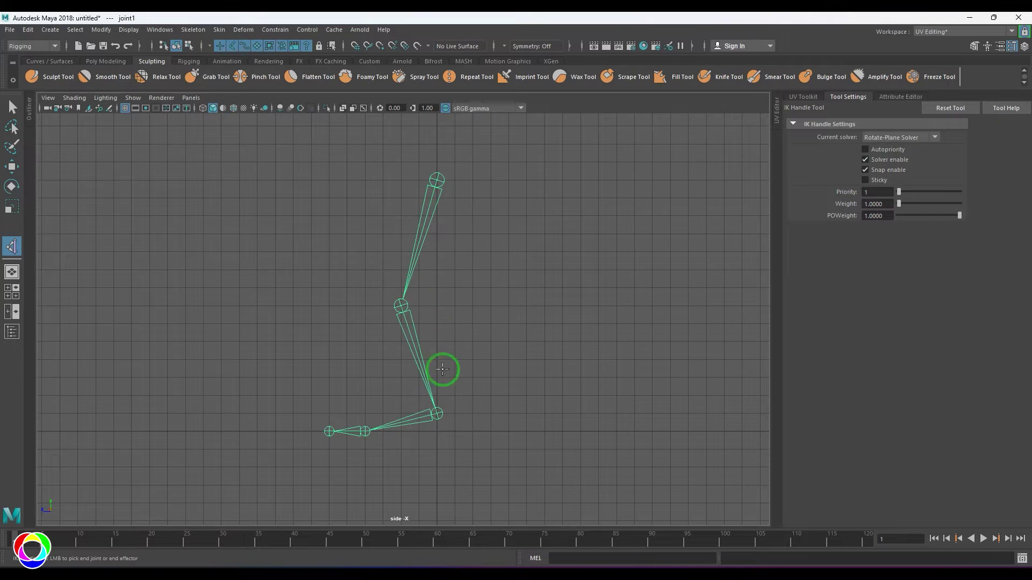
left_click(437, 410)
Raise the ankle's IK handle to bend the pre-bent leg further at the knee, and select the knee joint
key("w")
left_click_drag(436, 411, 439, 354)
left_click(381, 247)
left_click(389, 301)
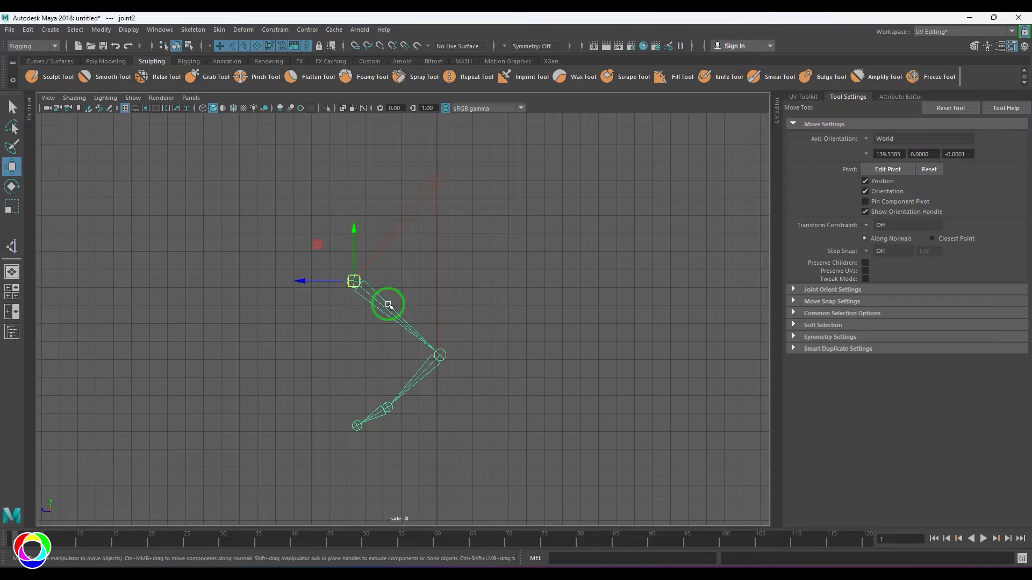
Delete the ankle's IK handle and the whole bent leg chain
left_click(438, 354)
key("Delete")
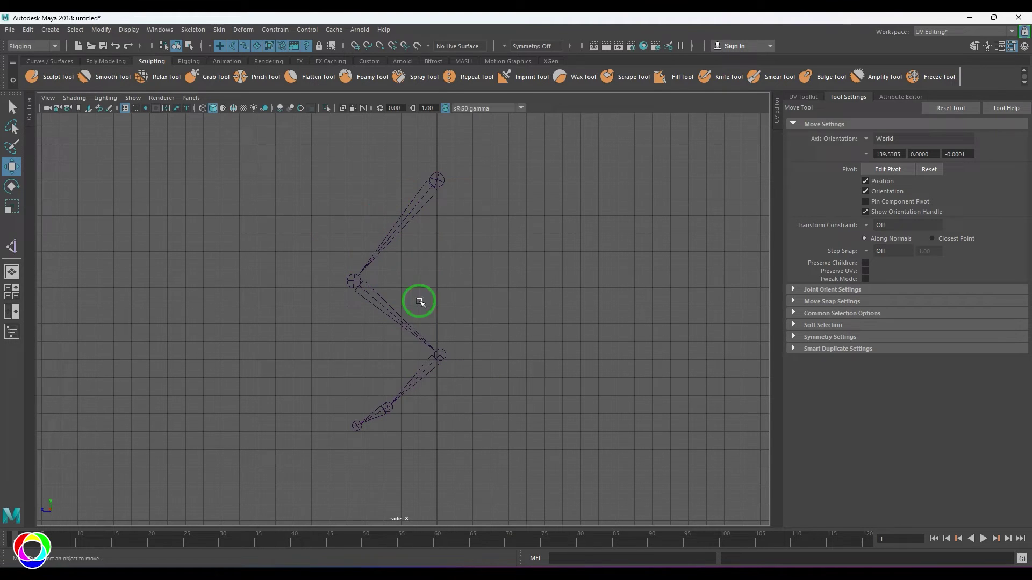
left_click_drag(374, 175, 442, 221)
key("Delete")
Draw a grid-snapped five-joint leg chain in the side view, with hip, knee and ankle in a straight vertical line
left_click(193, 30)
left_click(215, 57)
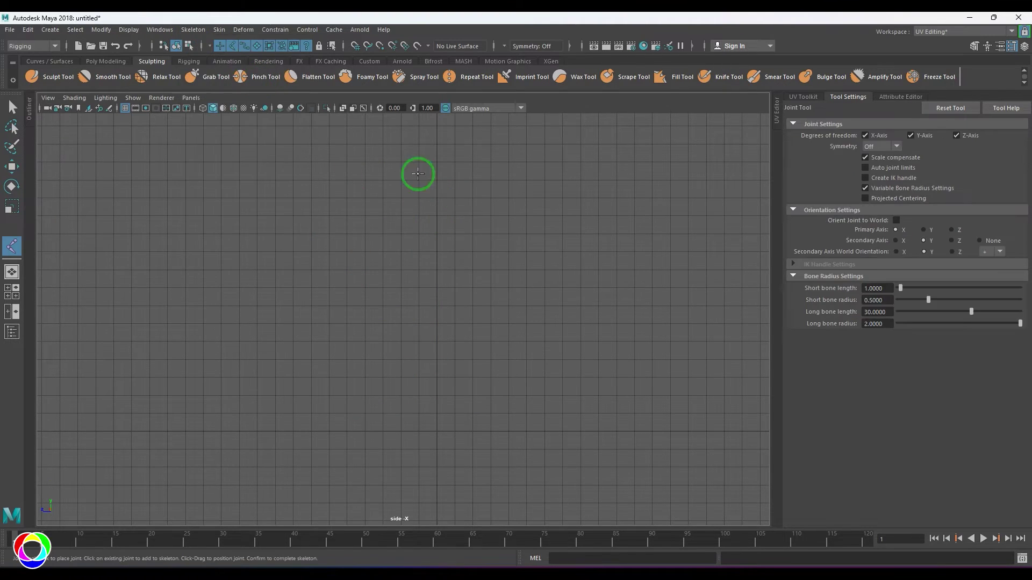
left_click(436, 162)
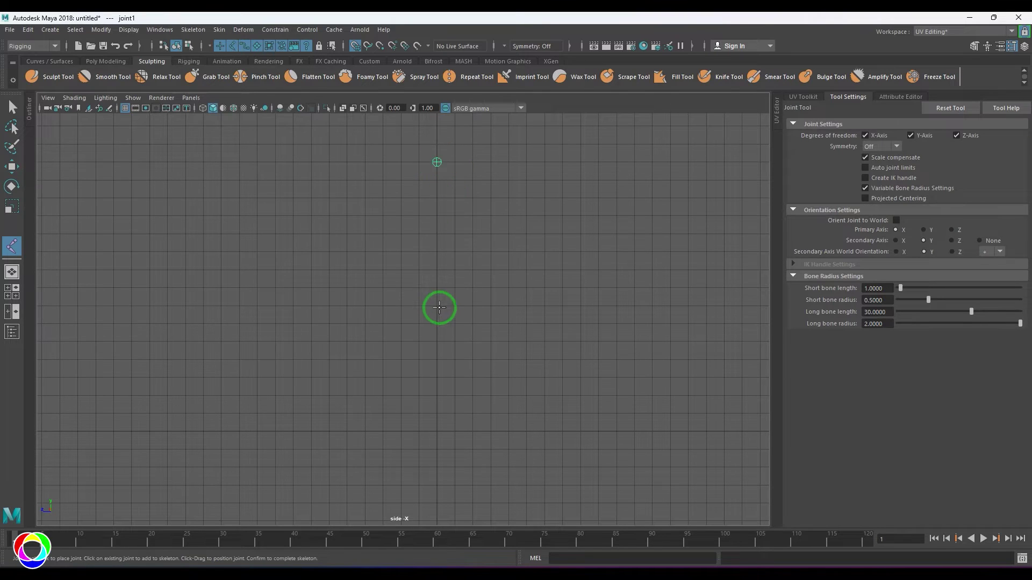
left_click(437, 306)
left_click(437, 413)
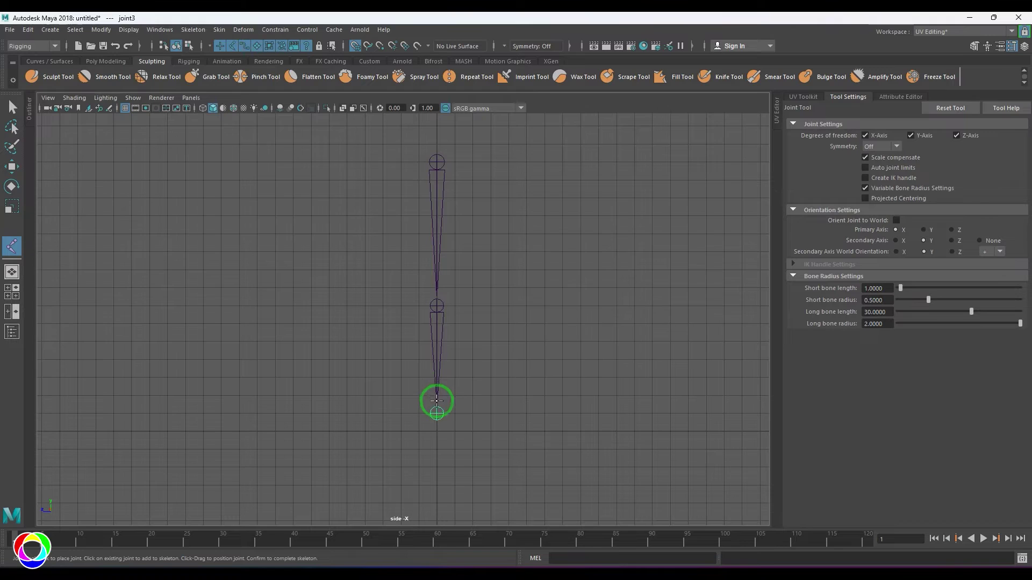
left_click(382, 431)
left_click(347, 431)
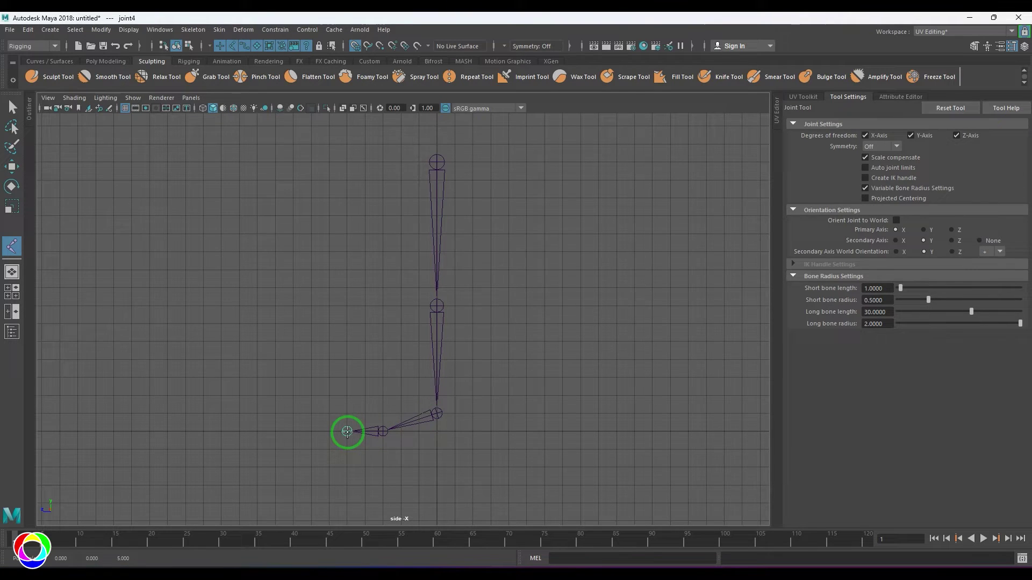
key("Return")
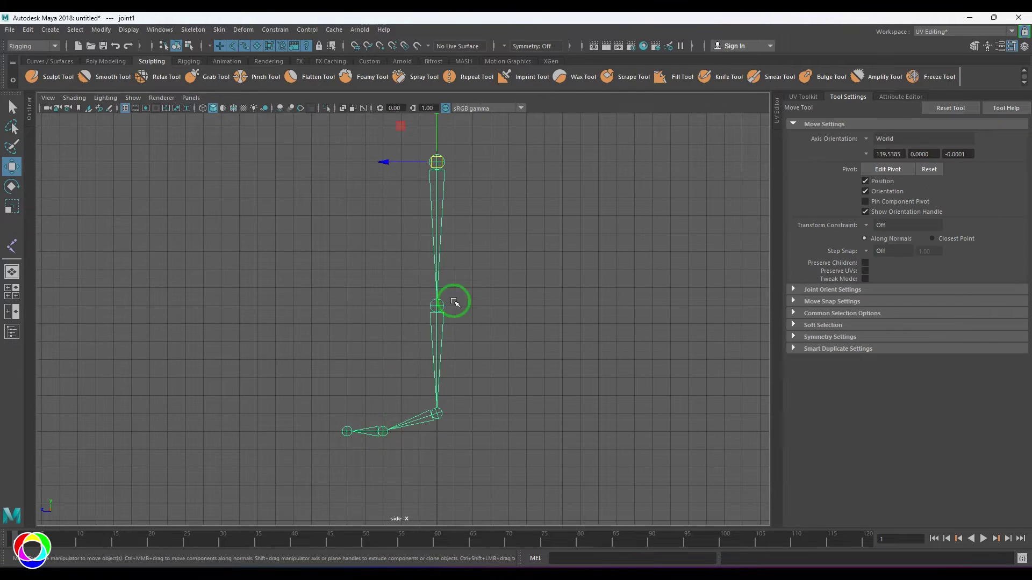
Create an IK handle with the Rotate-Plane Solver from the hip to the ankle of the straight leg
left_click(201, 33)
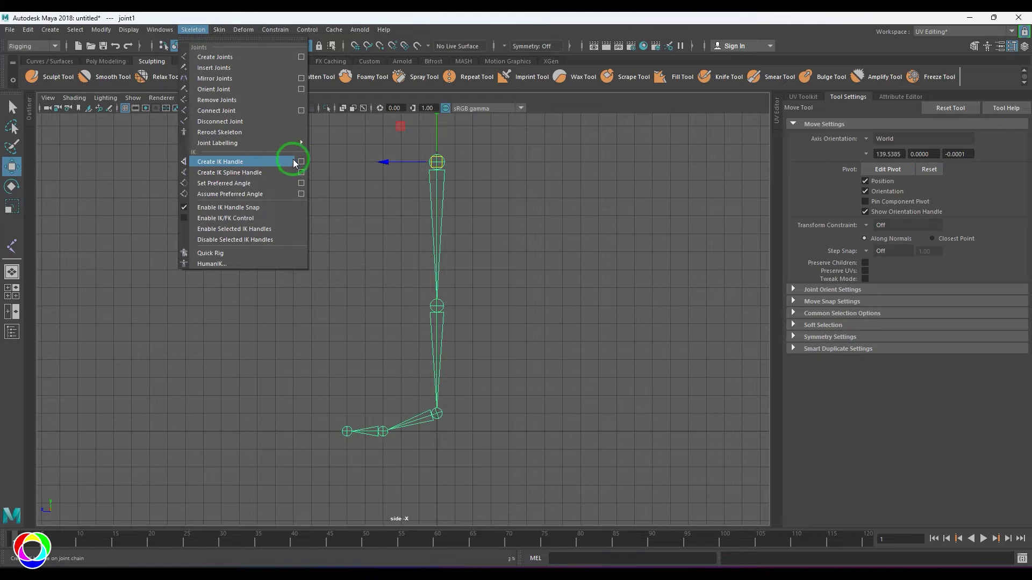
left_click(295, 162)
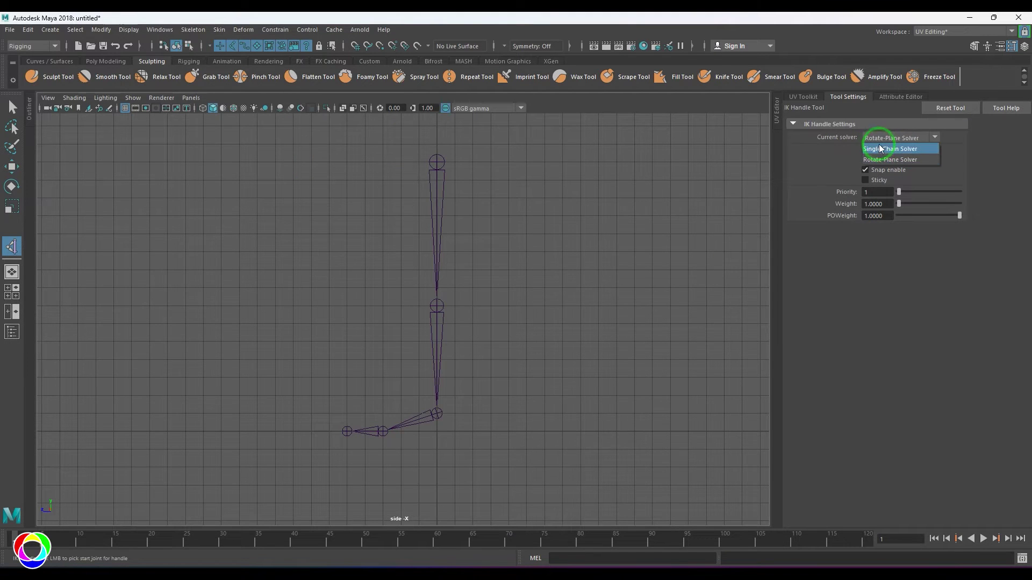
left_click(879, 148)
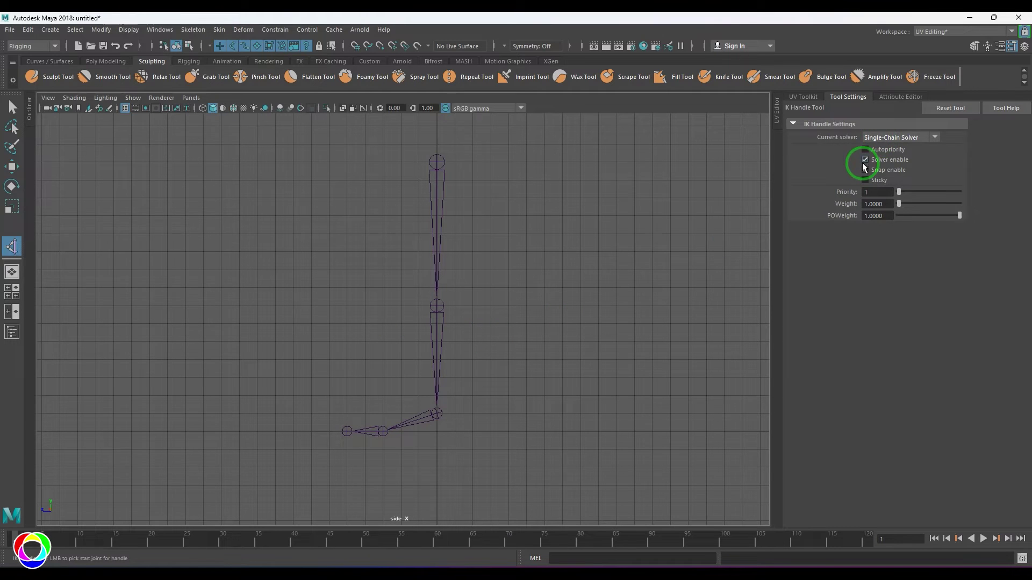
left_click(878, 137)
left_click(881, 158)
left_click(443, 168)
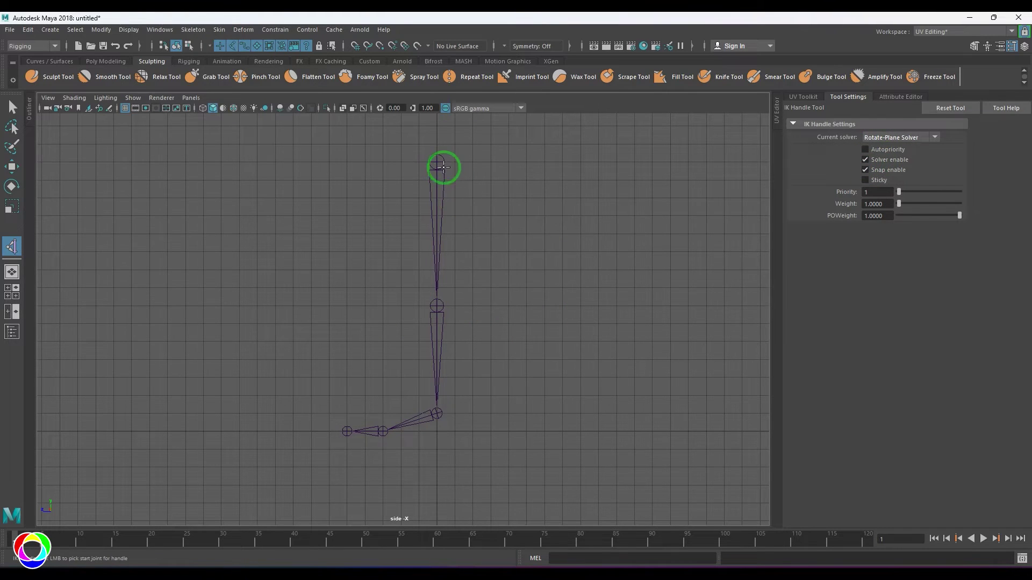
left_click(437, 414)
Hide the grid in the perspective view and raise the rotate-plane IK handle to test the knee bend
key("space")
left_click_drag(509, 365, 511, 320)
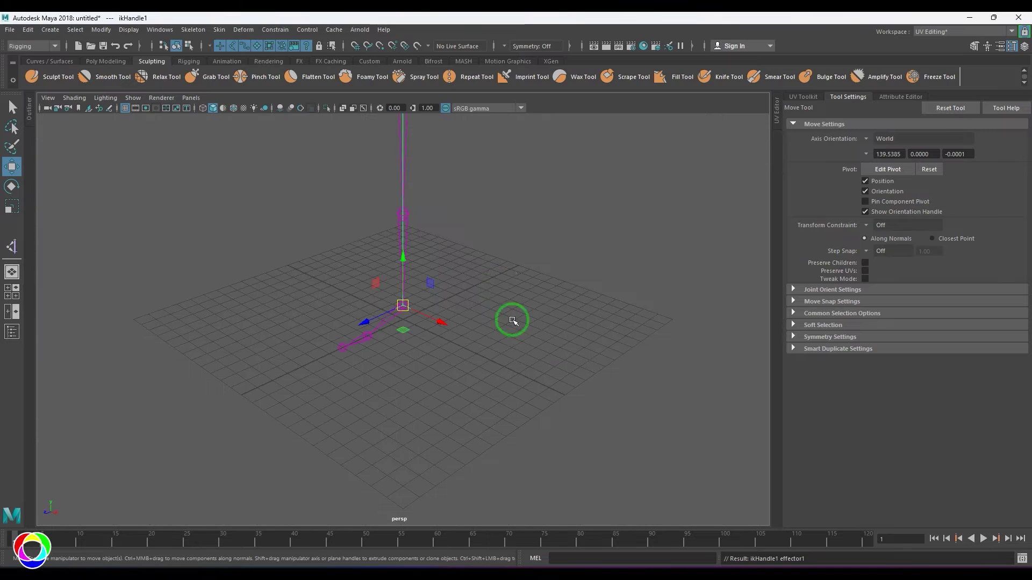
left_click_drag(502, 283, 481, 367, "alt")
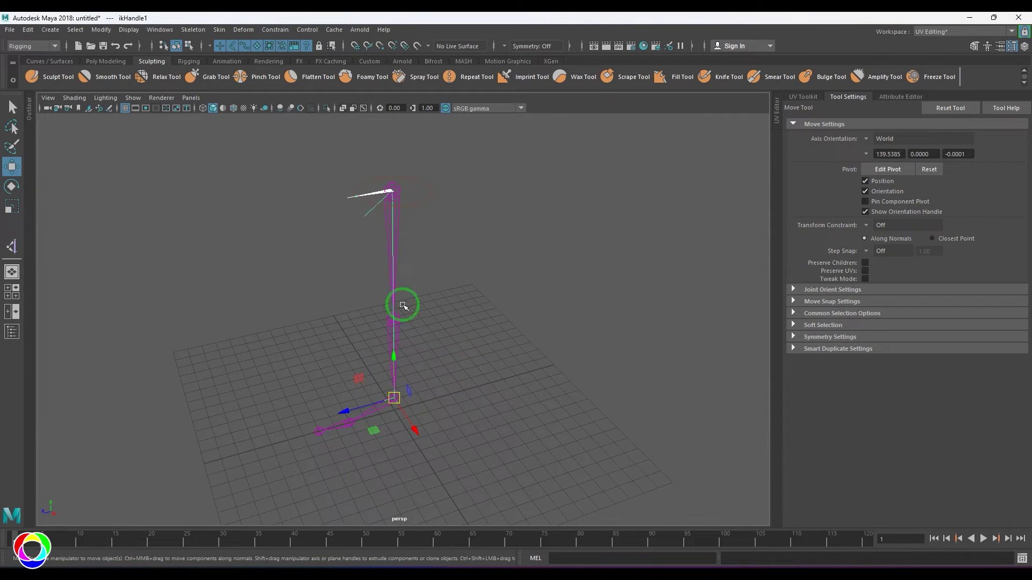
left_click(125, 108)
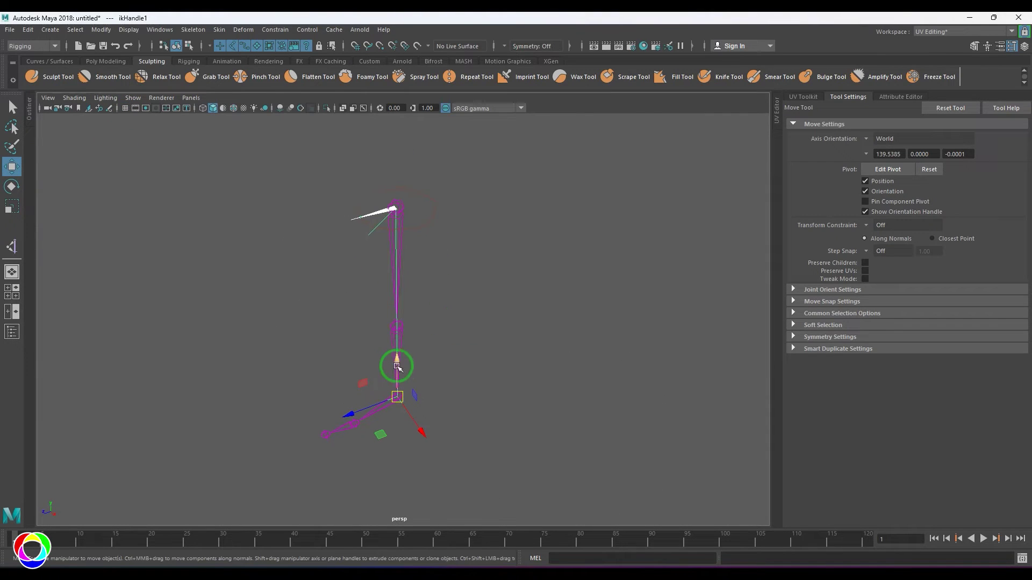
left_click_drag(396, 363, 396, 300)
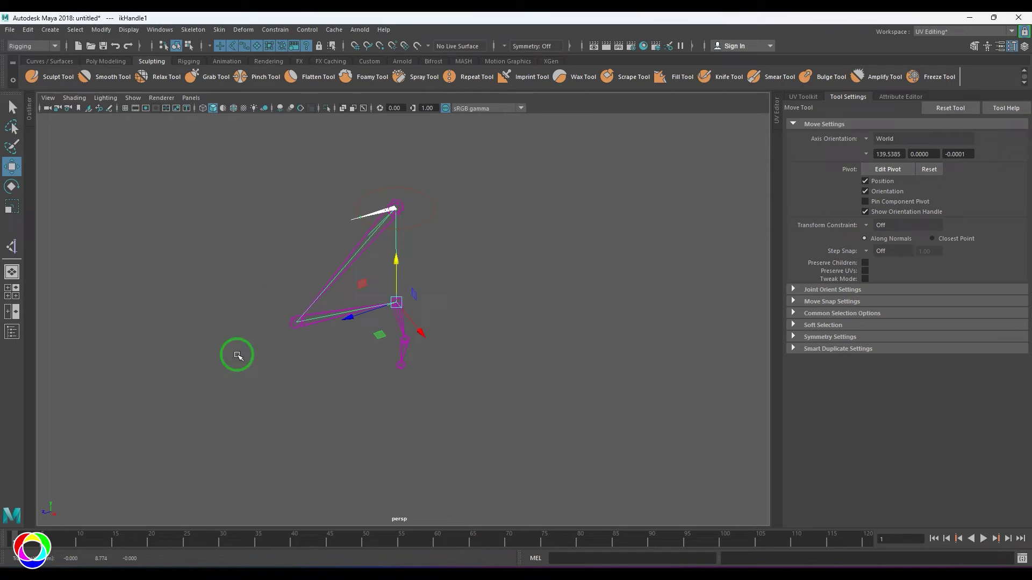
Undo the IK handle move and delete the rotate-plane IK handle from the straight leg
key("ctrl+z")
left_click(574, 375)
left_click_drag(356, 356, 430, 412)
key("Delete")
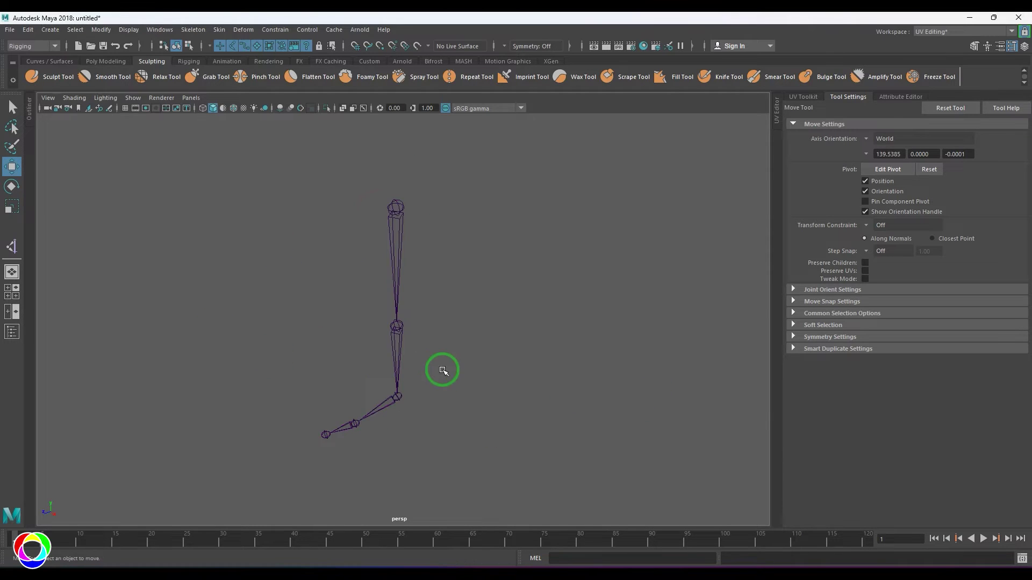
Create an IK handle with the Single-Chain Solver from the hip joint to the ankle of the straight leg
left_click_drag(344, 204, 467, 238)
left_click(193, 29)
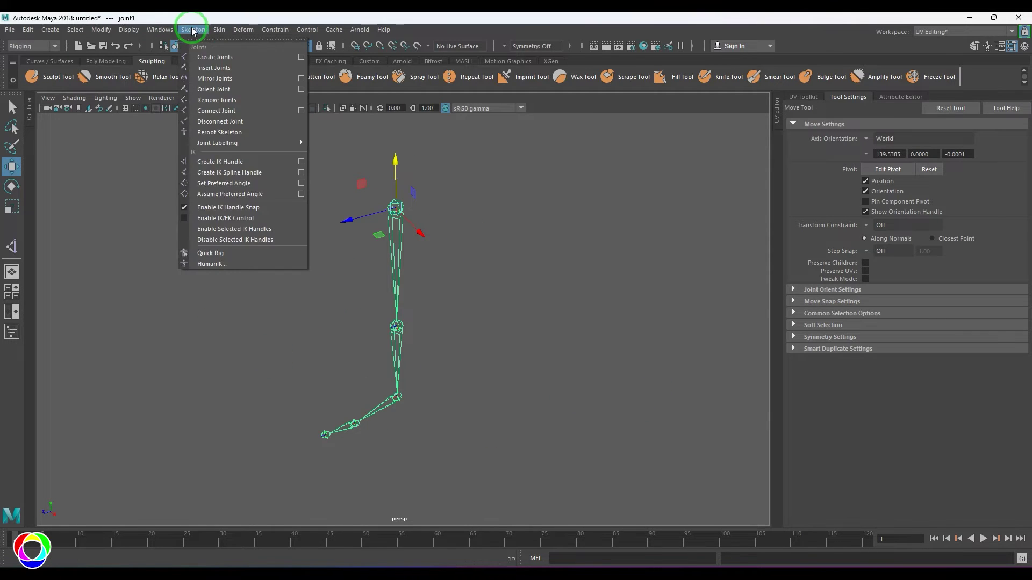
left_click(300, 162)
left_click(881, 138)
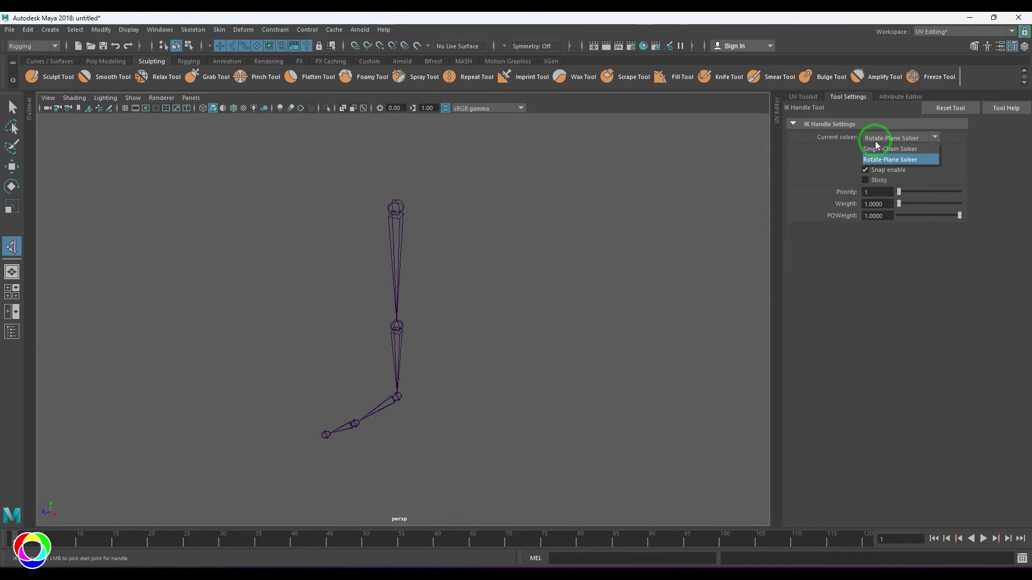
left_click(892, 149)
left_click(395, 198)
left_click(397, 398)
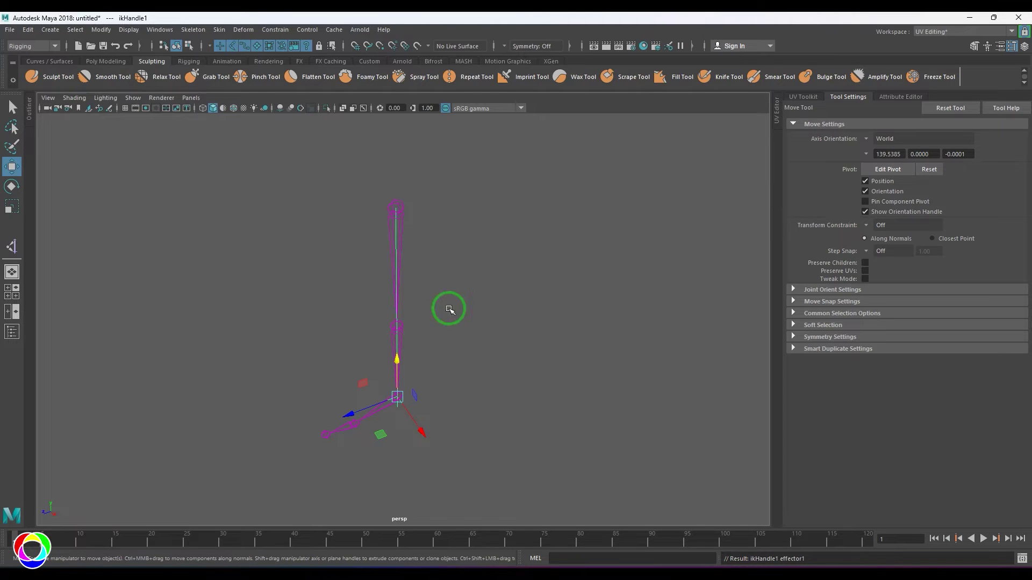
Raise the single-chain IK handle to test the knee bend, and undo the move
left_click_drag(396, 364, 395, 255)
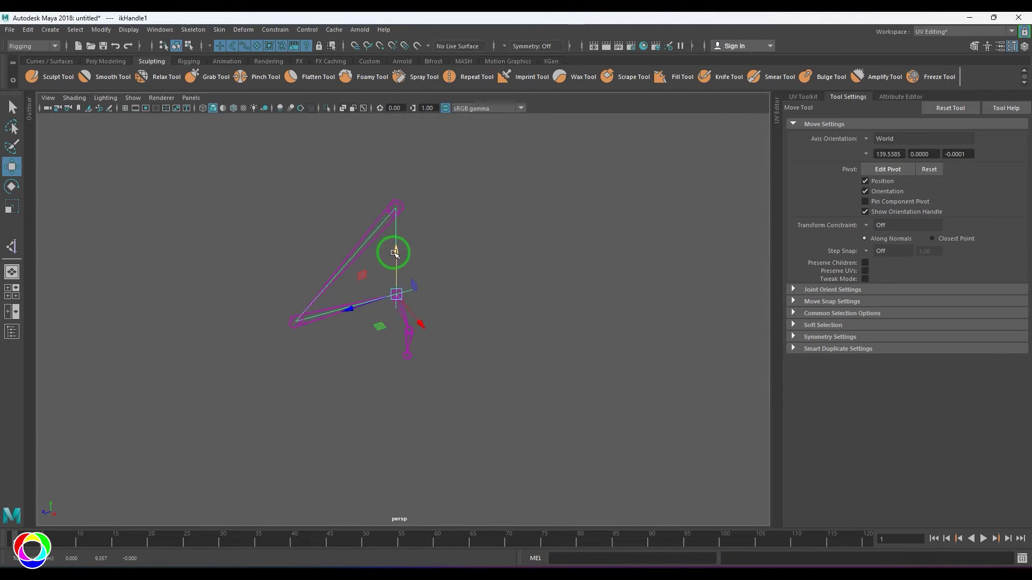
key("ctrl+z")
key("ctrl+z")
key("ctrl+z")
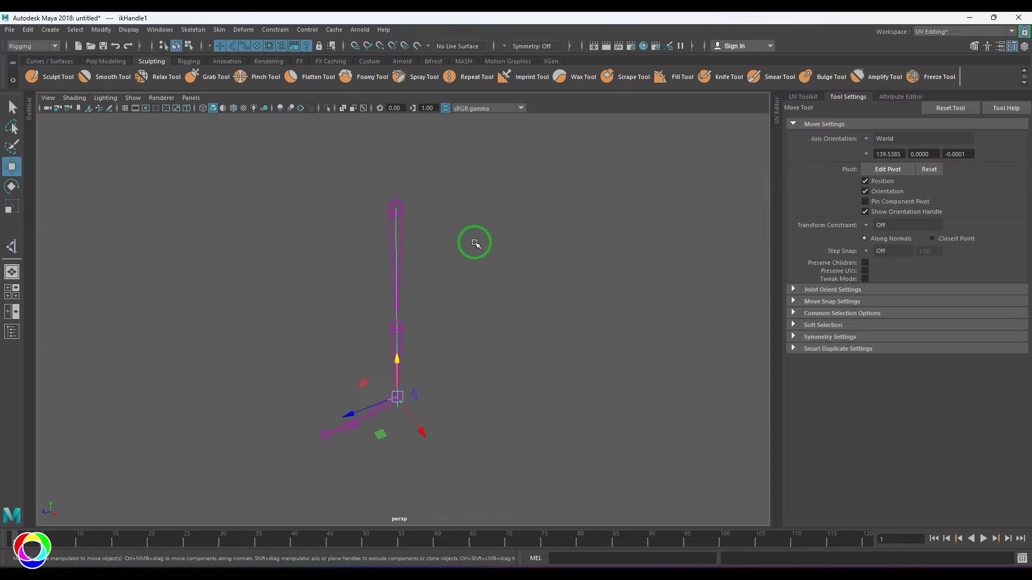
Delete the straight leg with its IK handle and show the grid in the side view
key("Delete")
key("space")
left_click_drag(402, 342, 487, 326)
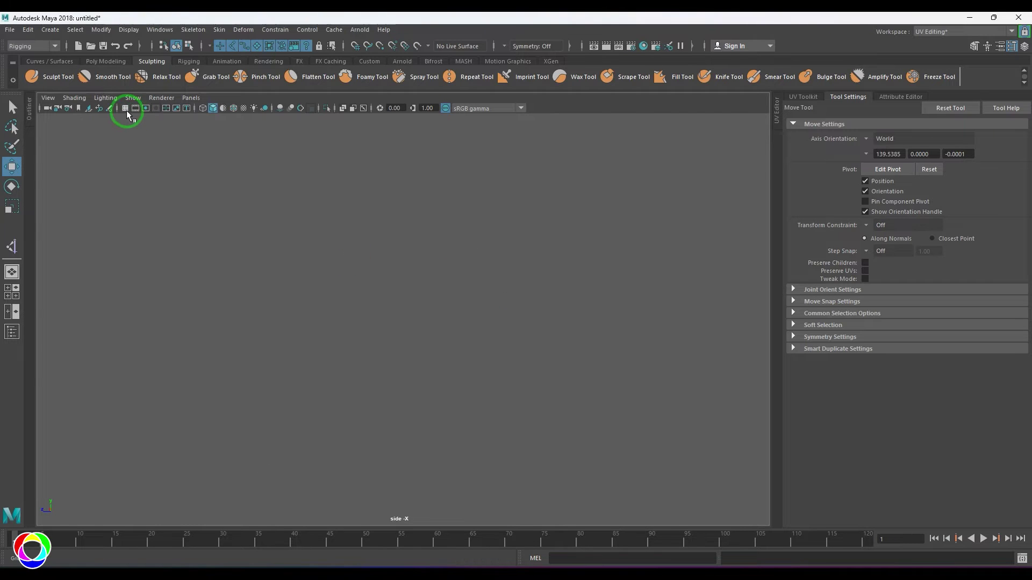
left_click(125, 108)
Draw a grid-snapped straight leg chain of five joints in the side view, with the knee midway between hip and ankle
left_click(192, 30)
left_click(237, 57)
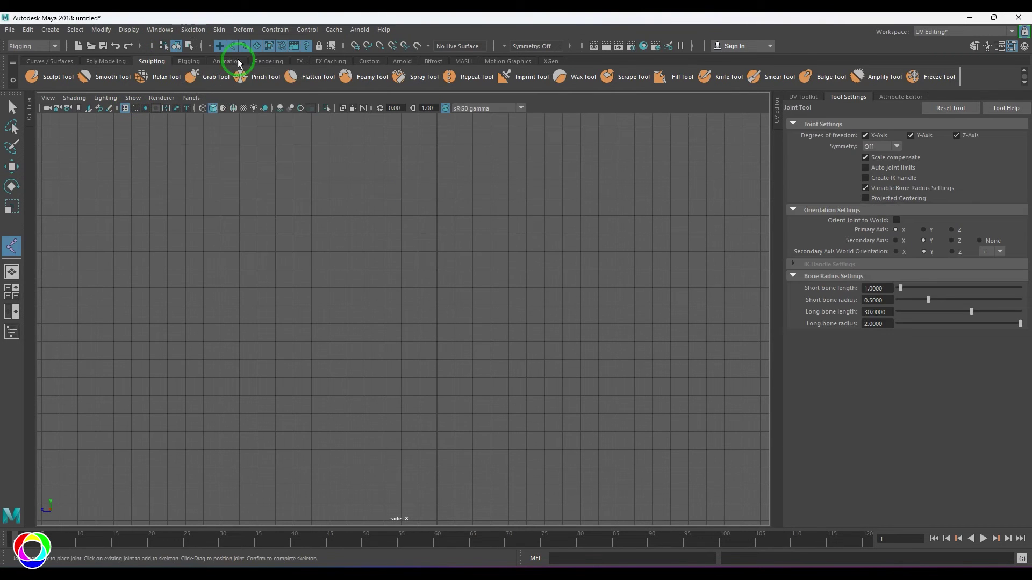
left_click(436, 162)
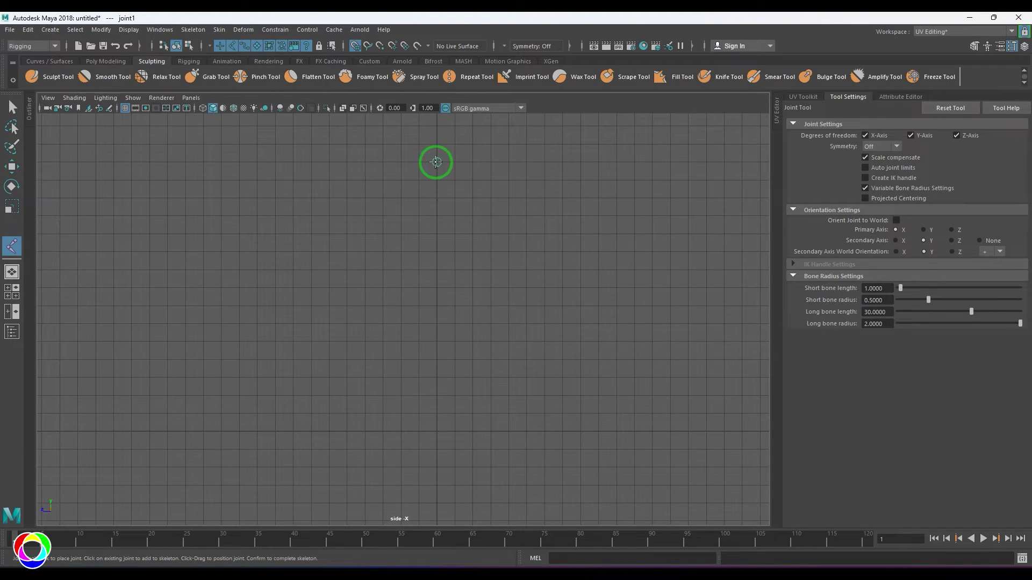
left_click(437, 289)
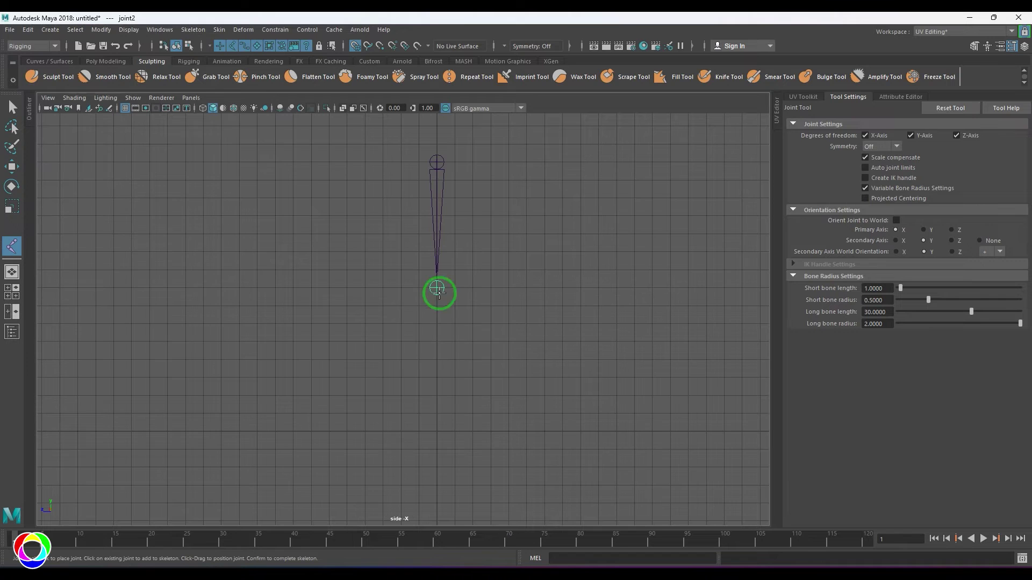
left_click(436, 414)
left_click(364, 431)
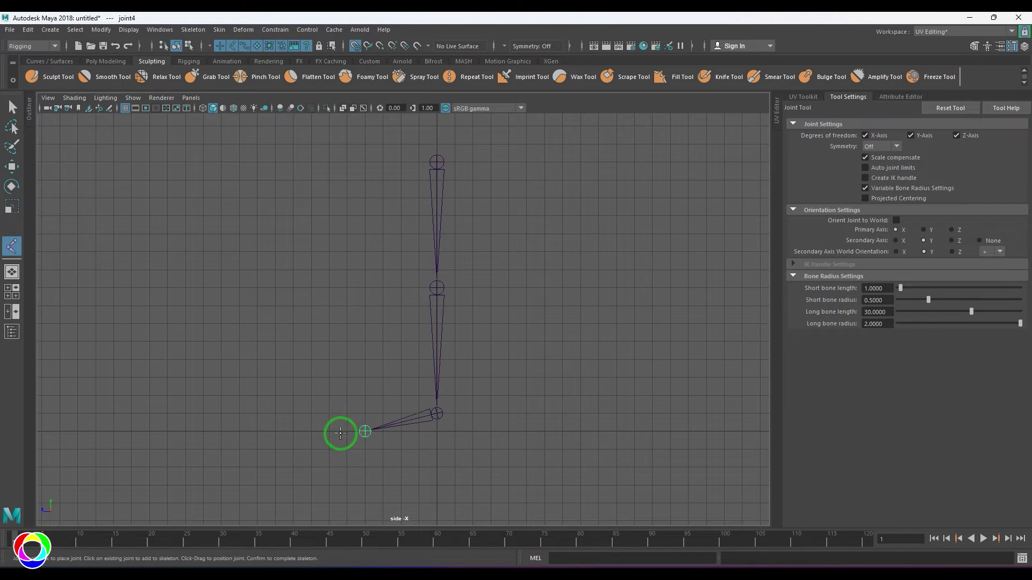
left_click(347, 431)
key("Return")
Create an IK handle with the Single-Chain Solver from the hip joint to the ankle of the grid-snapped leg in perspective view
key("space")
left_click_drag(443, 401, 445, 344)
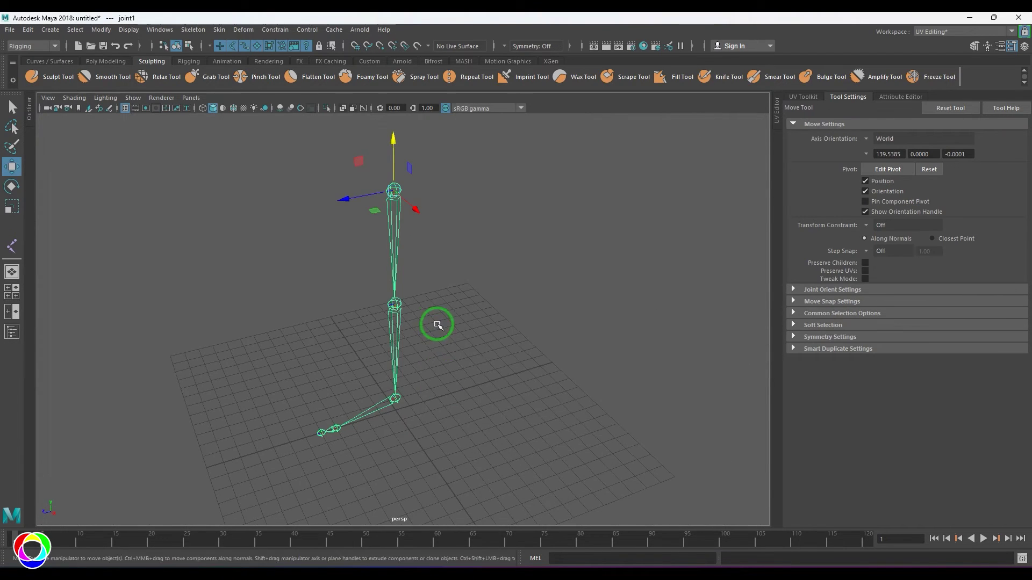
left_click(193, 29)
left_click(288, 166)
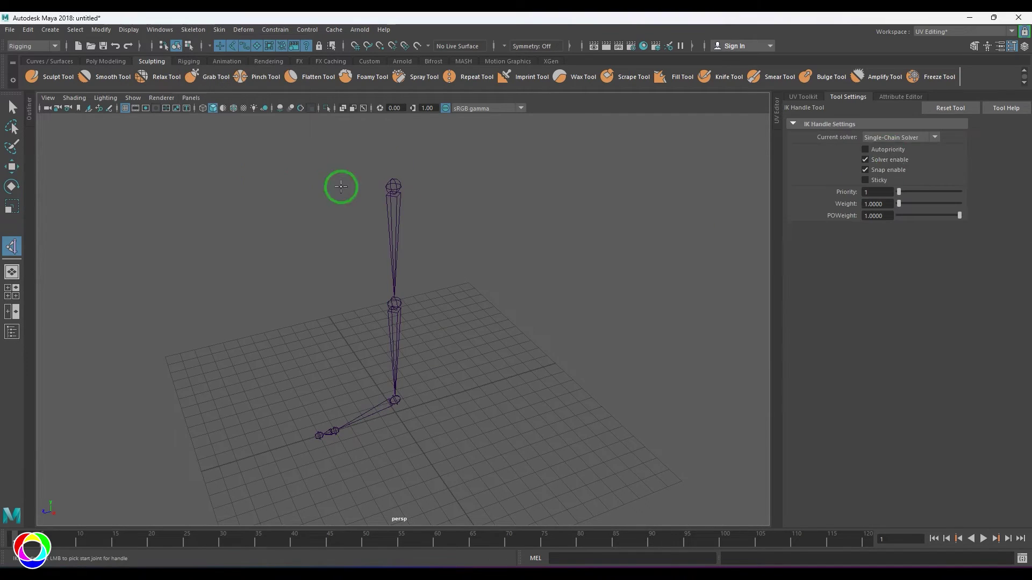
left_click(392, 187)
left_click(398, 400)
key("w")
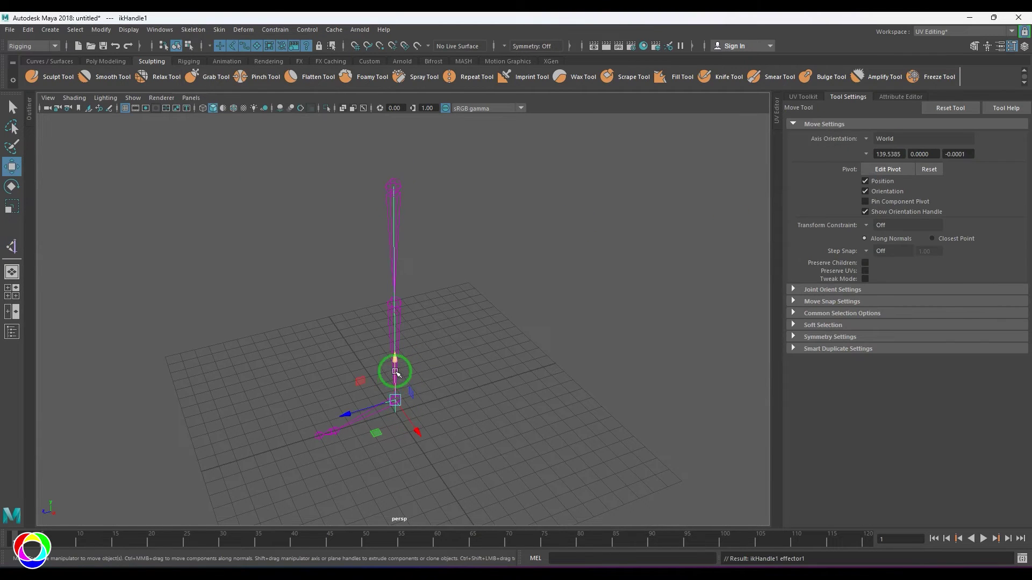
Raise the leg's IK handle vertically to test the knee bend, undo the move, and clear the selection
left_click_drag(391, 369, 412, 289)
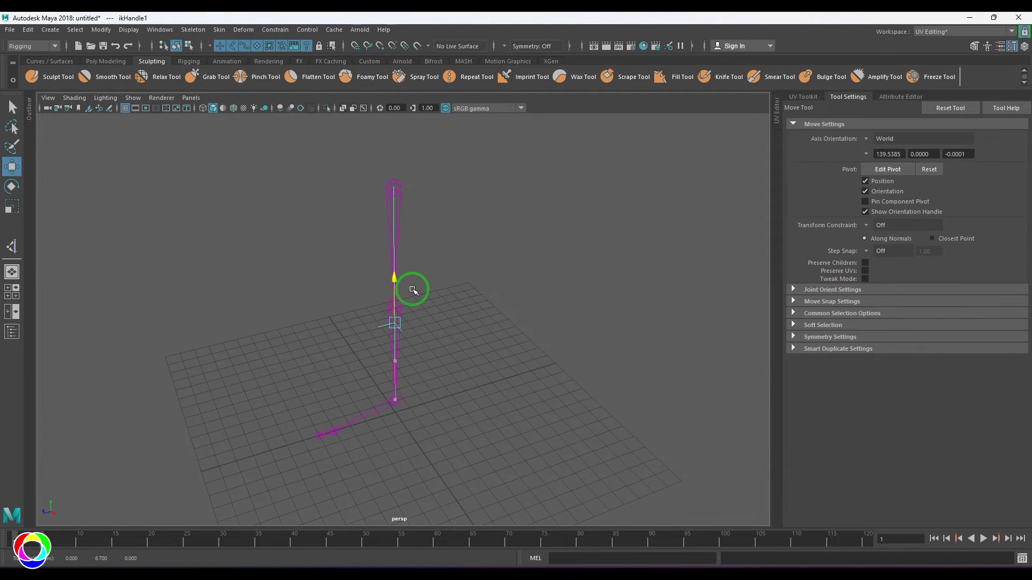
key("ctrl+z")
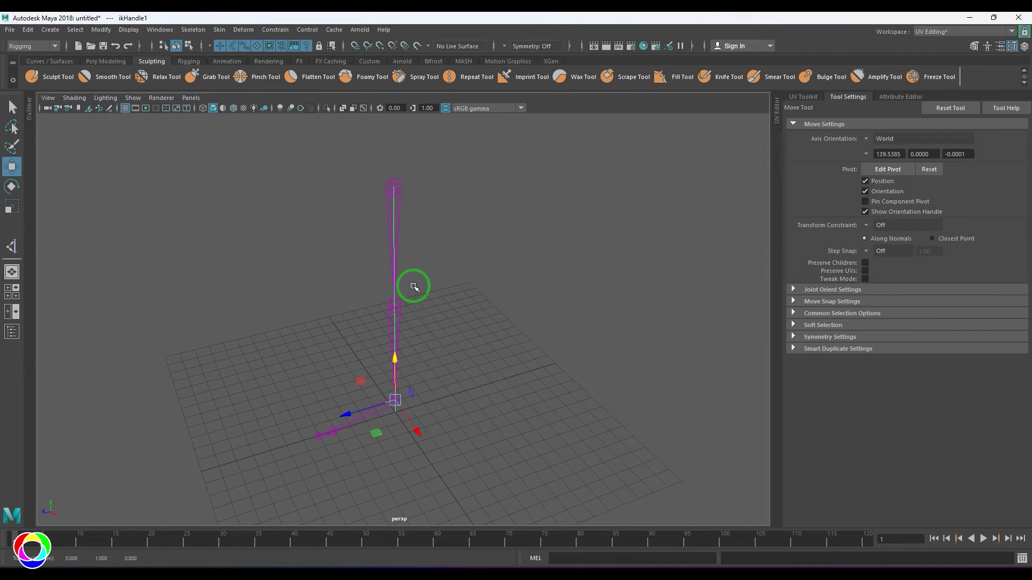
left_click(457, 286)
Draw a bent three-joint chain beside the straight leg in the side view, and delete it
key("space")
left_click_drag(458, 285, 484, 285)
middle_click_drag(537, 301, 479, 289, "alt")
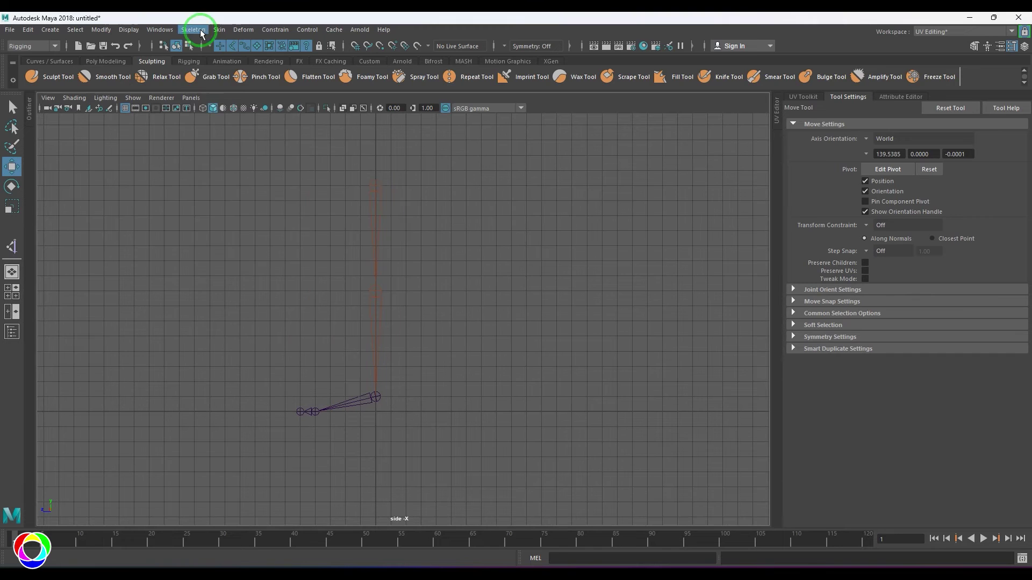
left_click(193, 29)
left_click(215, 66)
left_click(557, 185)
left_click(493, 270)
left_click(612, 422)
left_click(589, 404)
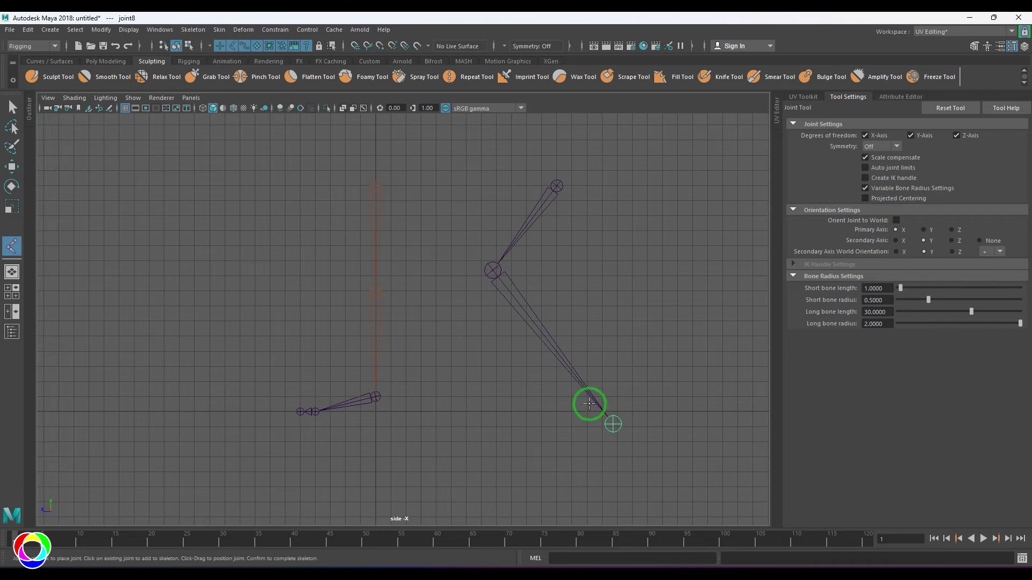
key("w")
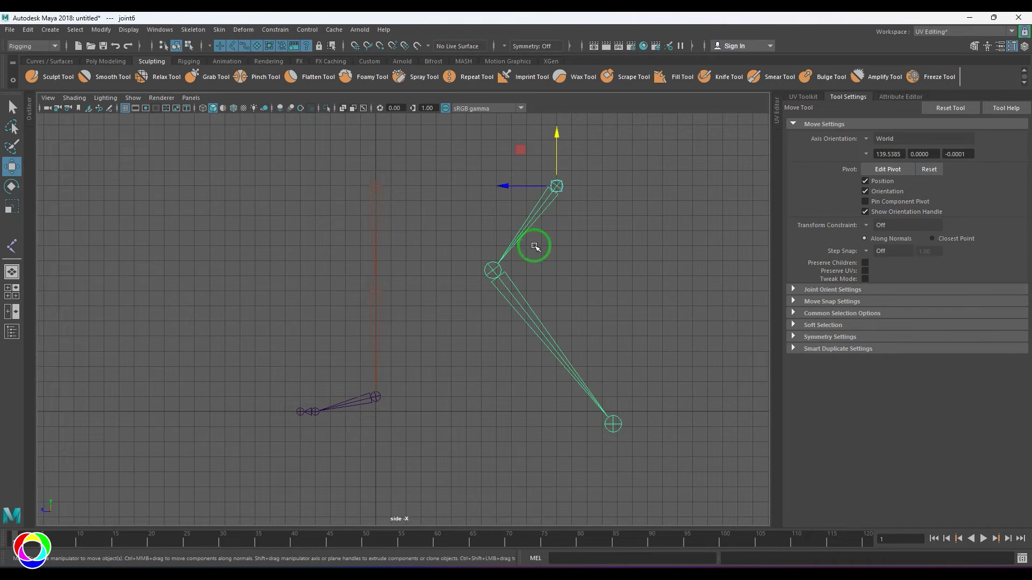
key("Delete")
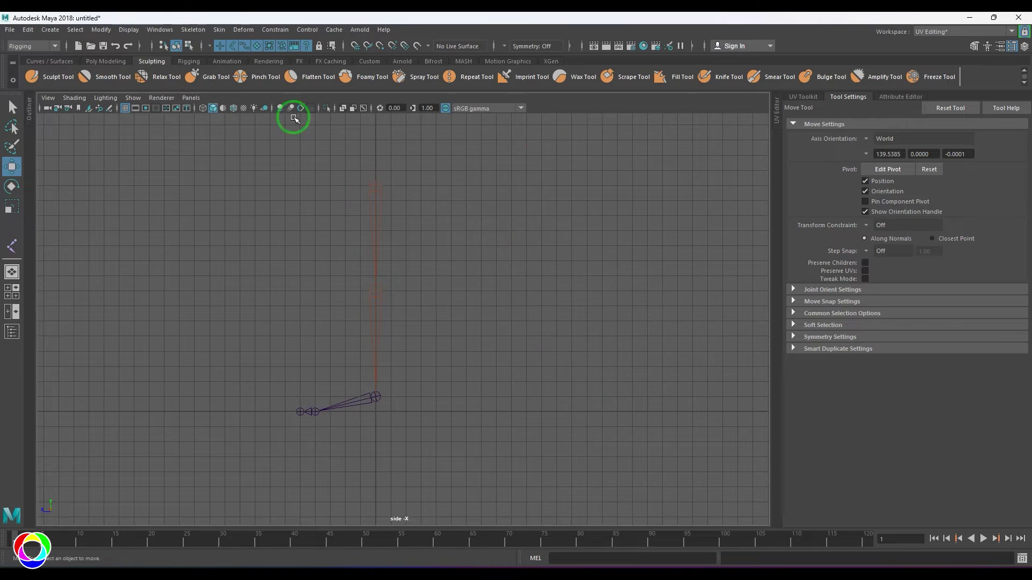
Draw a grid-snapped, perfectly straight vertical chain of three joints beside the leg in the side view
left_click(193, 30)
left_click(214, 67)
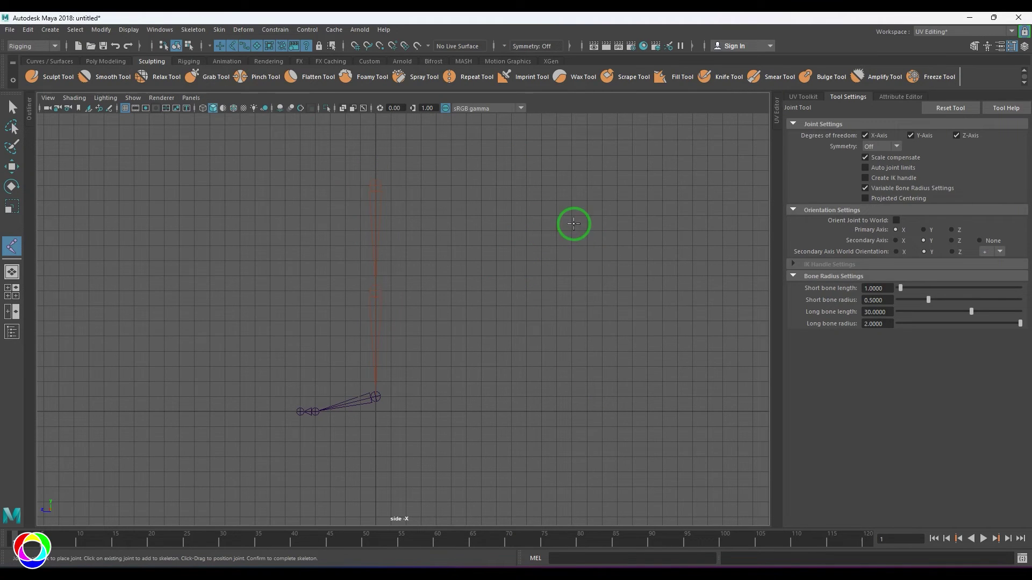
left_click(586, 185)
left_click(586, 306)
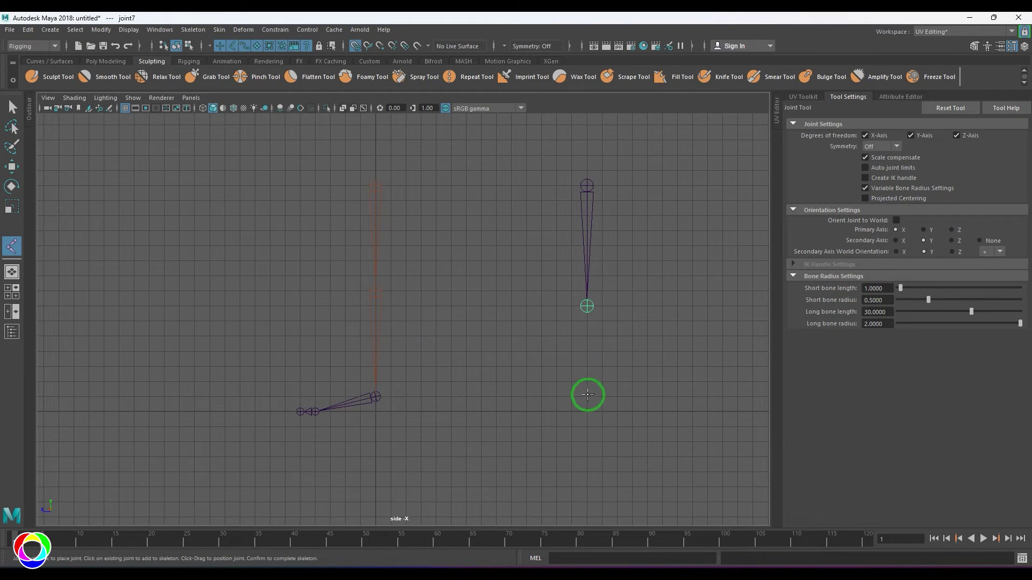
left_click(587, 395)
key("w")
Create an IK handle with the Rotate-Plane Solver from the first to the last joint of the three-joint chain in perspective view
key("space")
left_click_drag(593, 367, 593, 269)
middle_click_drag(592, 269, 578, 303, "alt")
right_click_drag(578, 303, 508, 303, "alt")
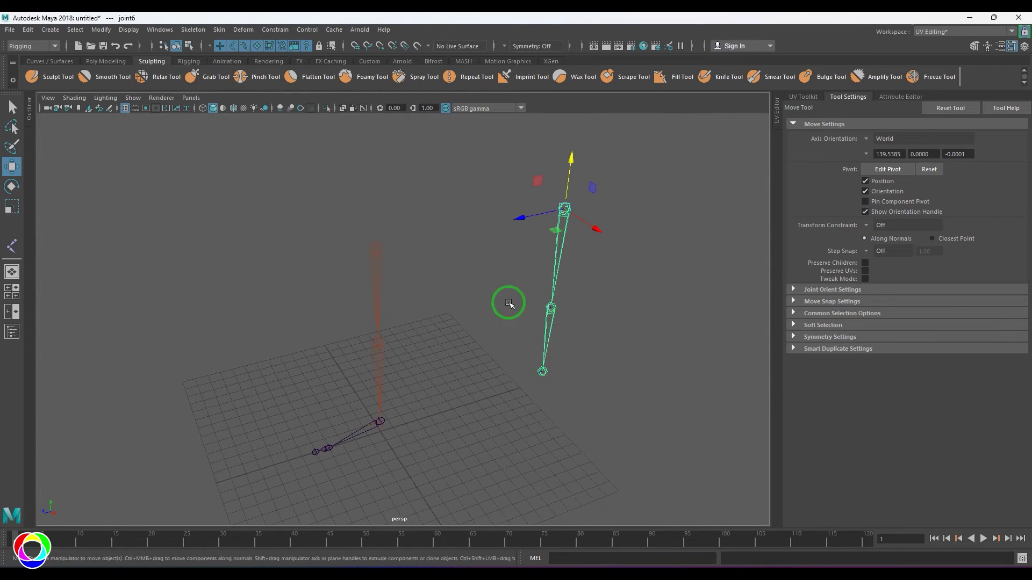
left_click(193, 30)
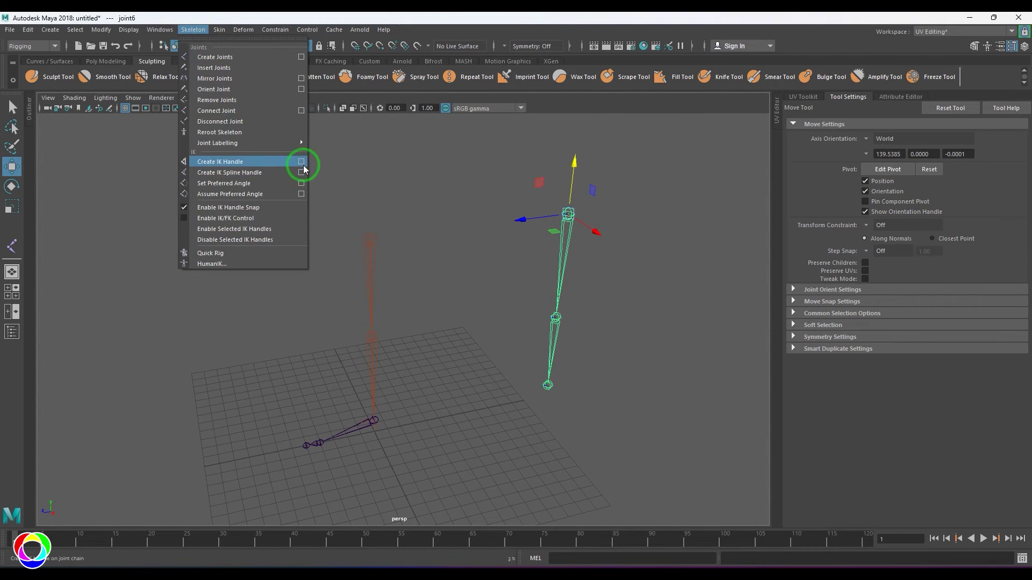
left_click(302, 162)
left_click(902, 152)
left_click(568, 215)
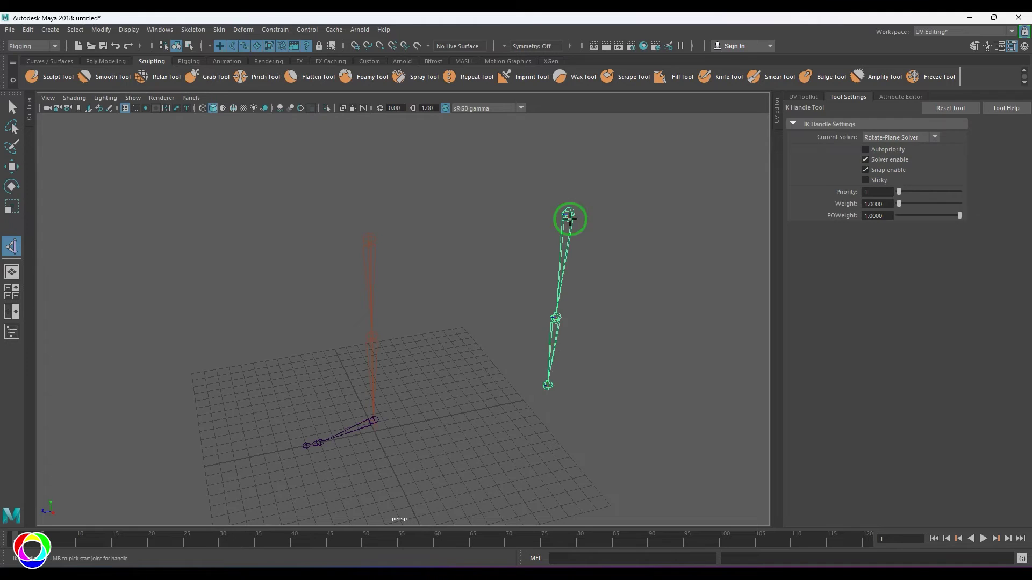
left_click(548, 385)
key("w")
Delete the three-joint straight chain together with its rotate-plane IK handle
left_click_drag(559, 237, 559, 245)
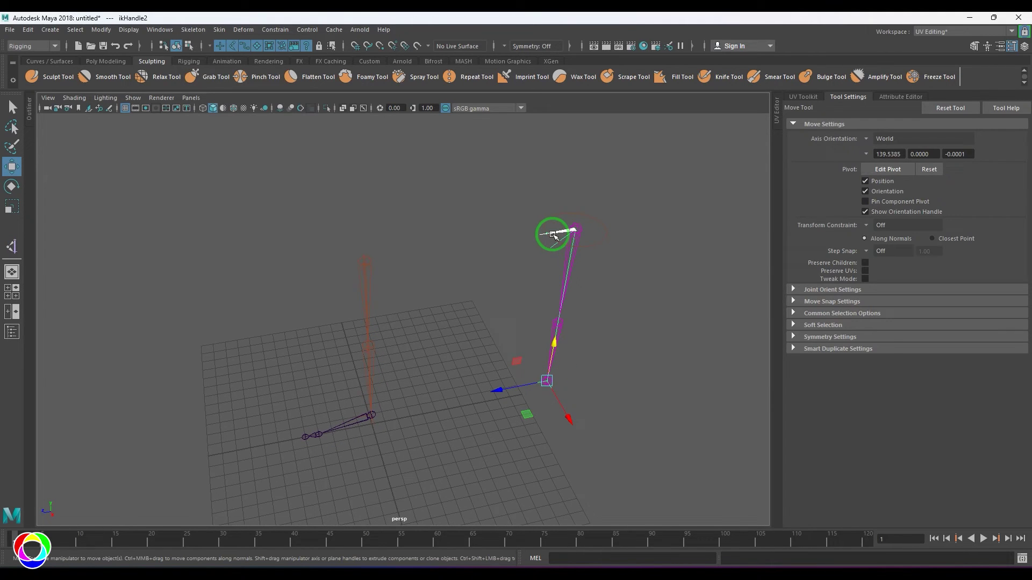
left_click(565, 273)
key("Delete")
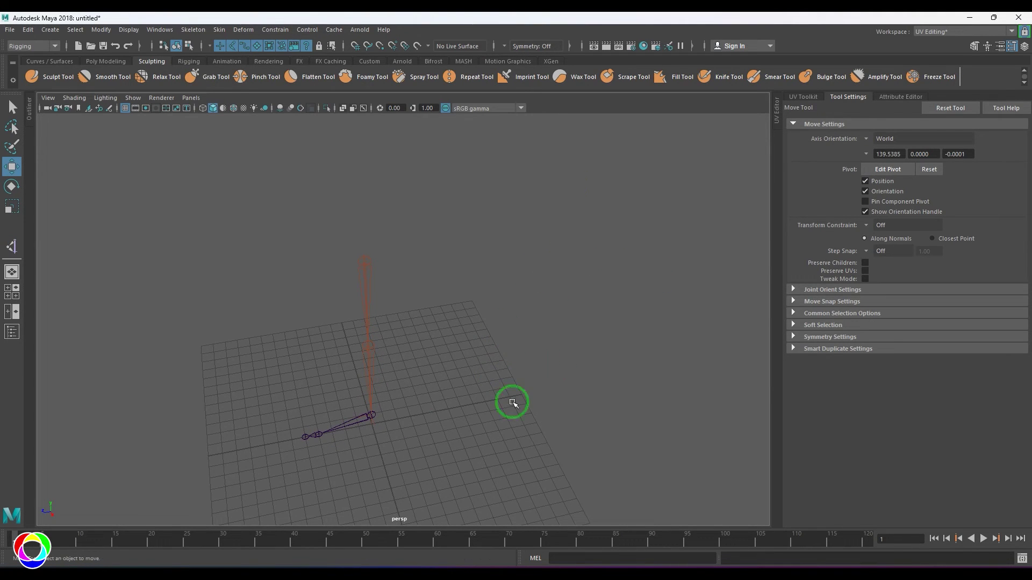
Delete the leg's IK handle and rotate the knee joint backward about 76 degrees in Y
left_click_drag(352, 400, 415, 447)
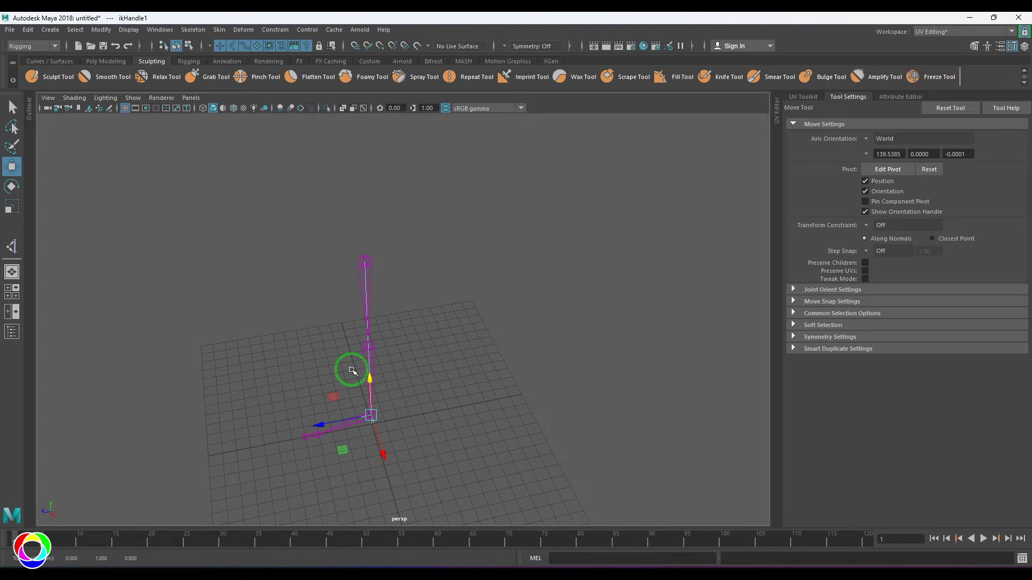
left_click_drag(351, 369, 401, 353)
key("e")
left_click(438, 408)
left_click_drag(350, 398, 423, 381)
left_click(476, 408)
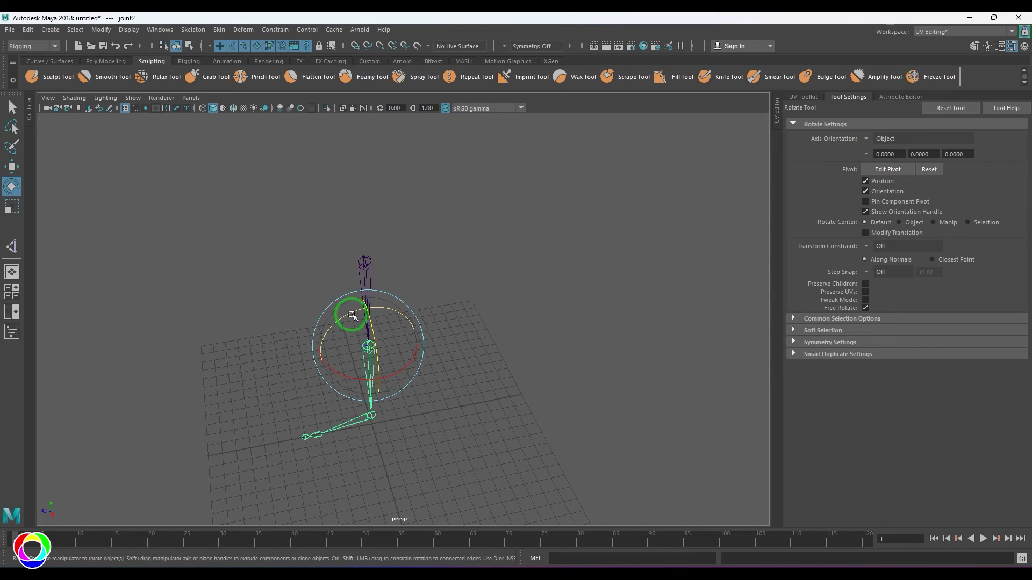
left_click_drag(352, 313, 320, 353)
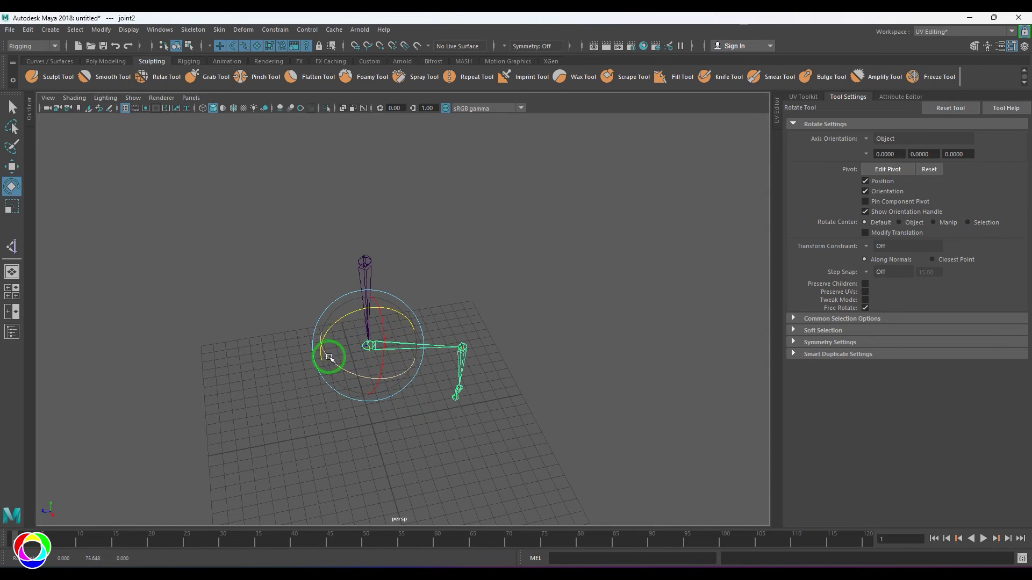
Set the preferred angle from the bent knee with the Hierarchy option
left_click(193, 30)
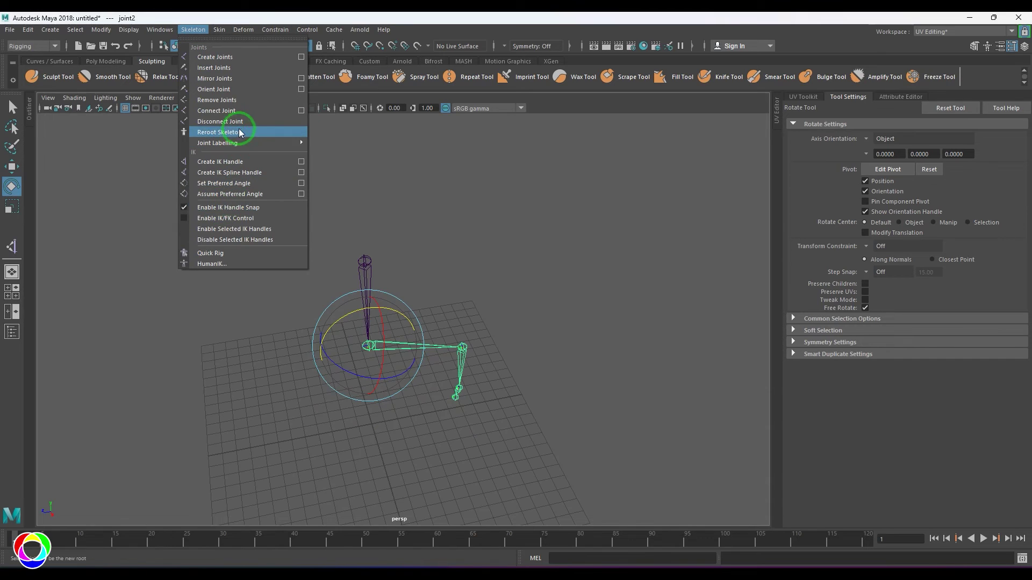
left_click(301, 184)
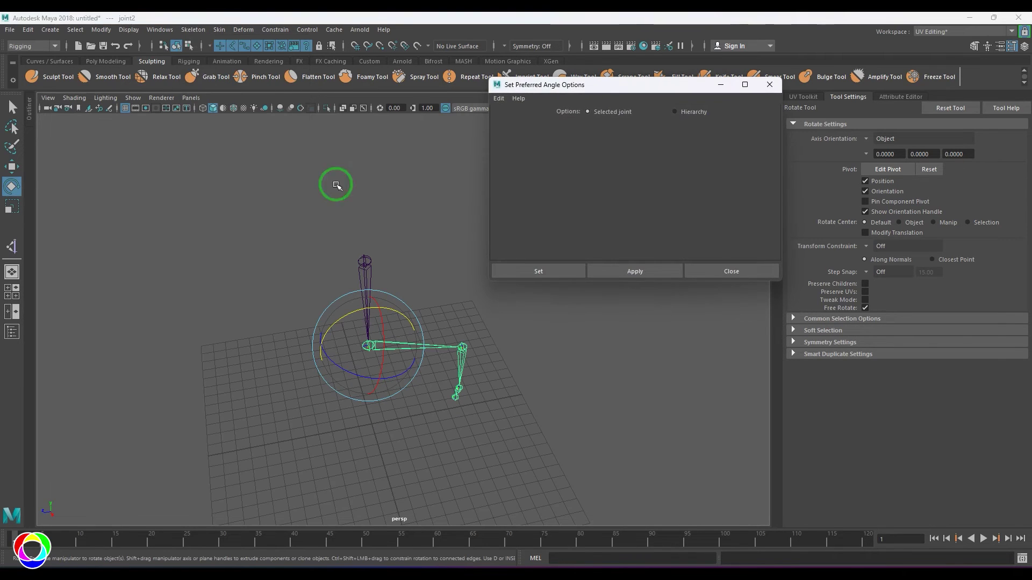
left_click(499, 98)
left_click(674, 112)
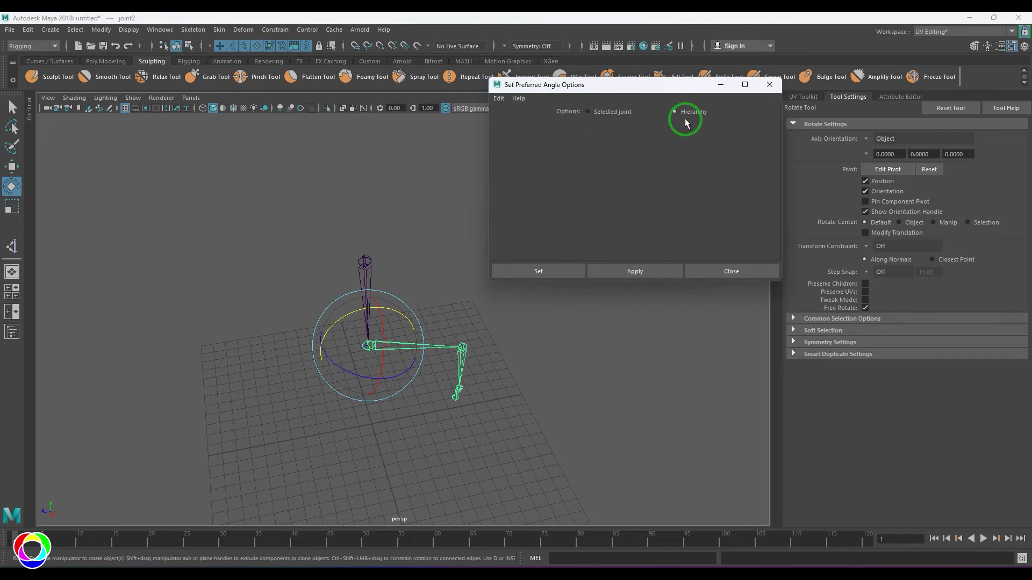
left_click(553, 272)
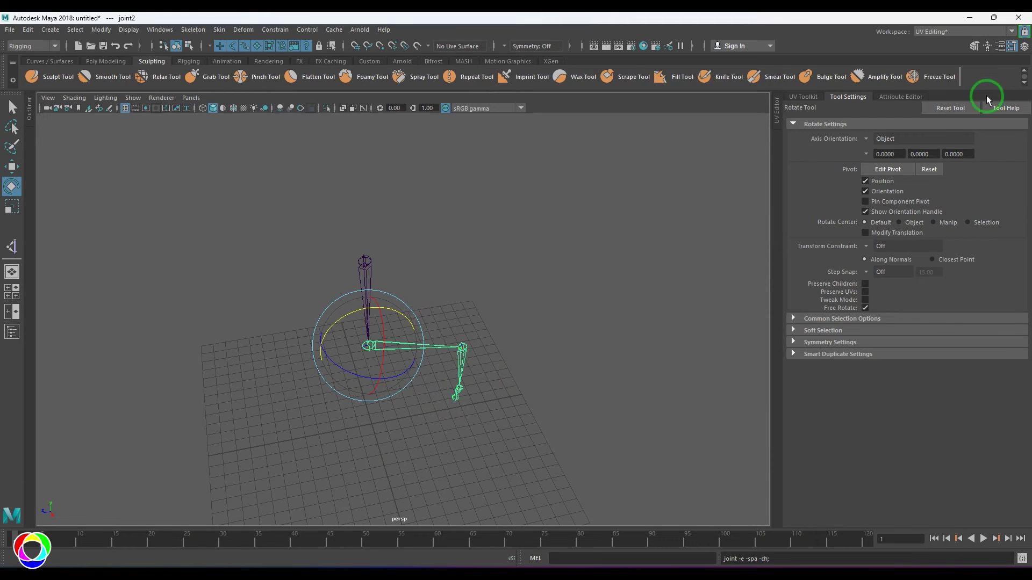
Set the knee joint's Rotate Y to 0 to straighten the leg, and clear the selection
left_click(1023, 46)
left_click(889, 199)
type("0")
key("Return")
left_click(476, 318)
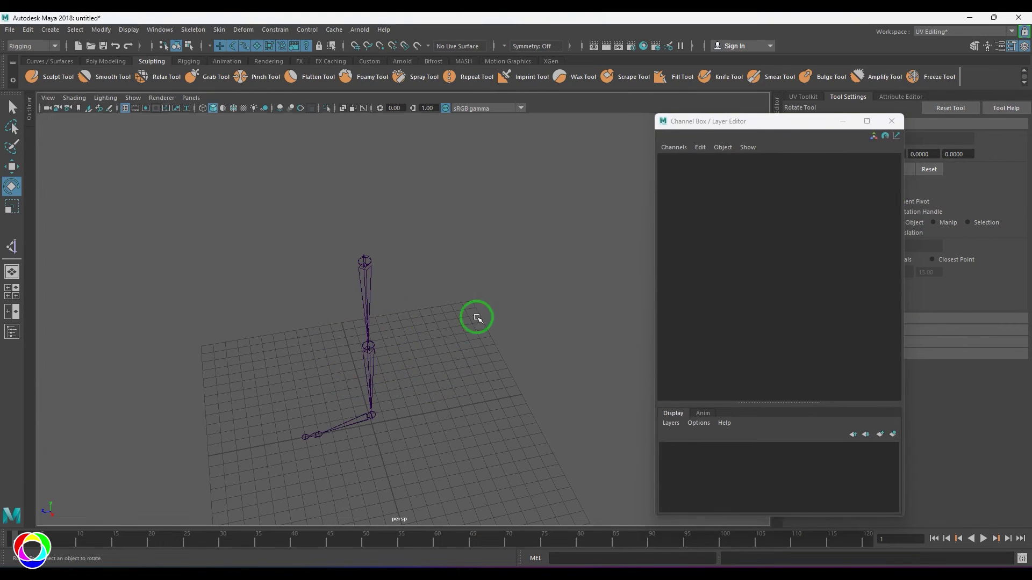
Create an IK handle with the Single-Chain Solver from hip to ankle on the straightened leg with the preferred knee angle
left_click(193, 29)
left_click(290, 161)
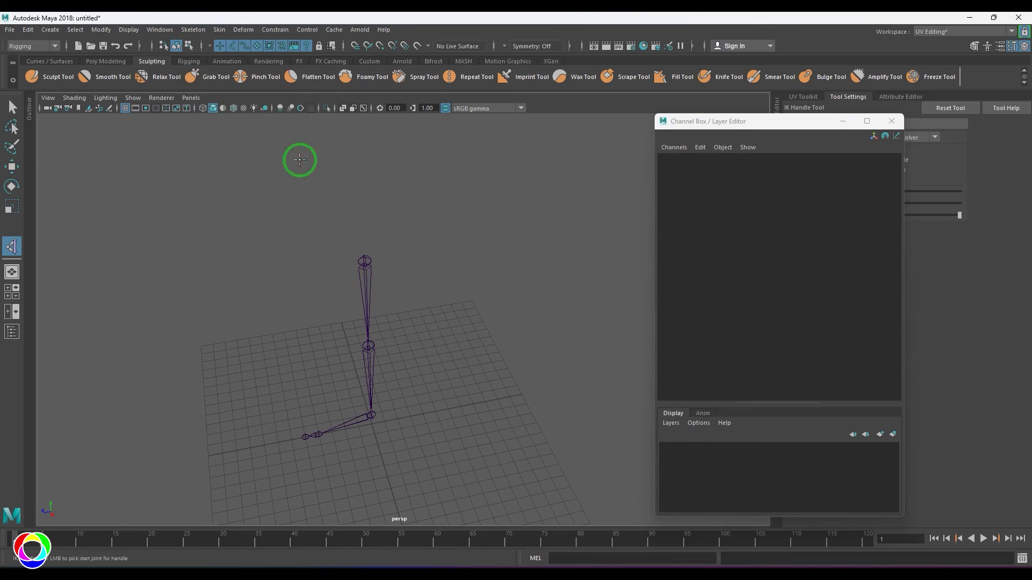
left_click_drag(827, 121, 830, 251)
left_click(898, 137)
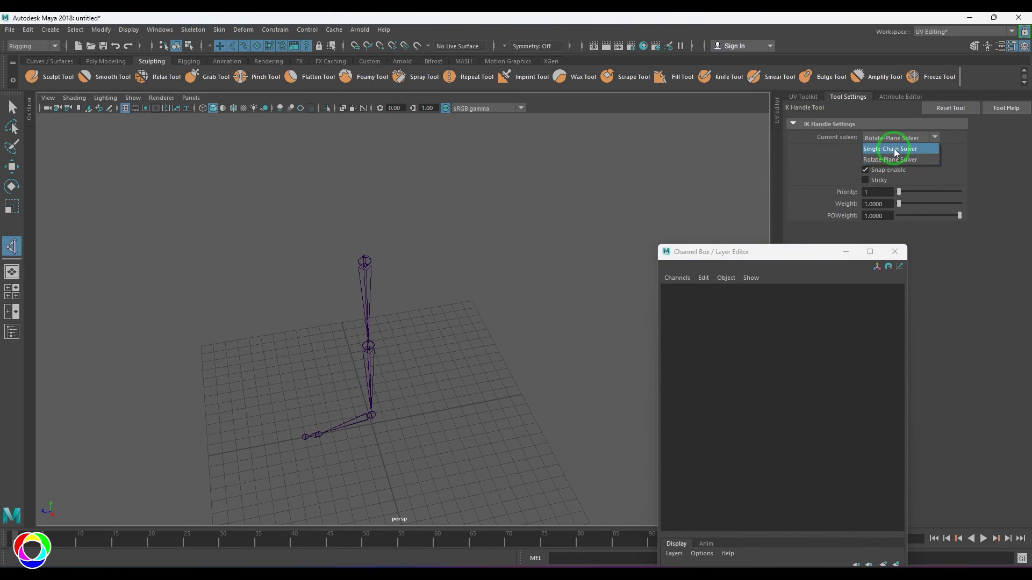
left_click(889, 147)
left_click(363, 262)
left_click(371, 414)
Raise the new IK handle to about 8.1 in Translate Y to test the knee bend, and undo the move
key("e")
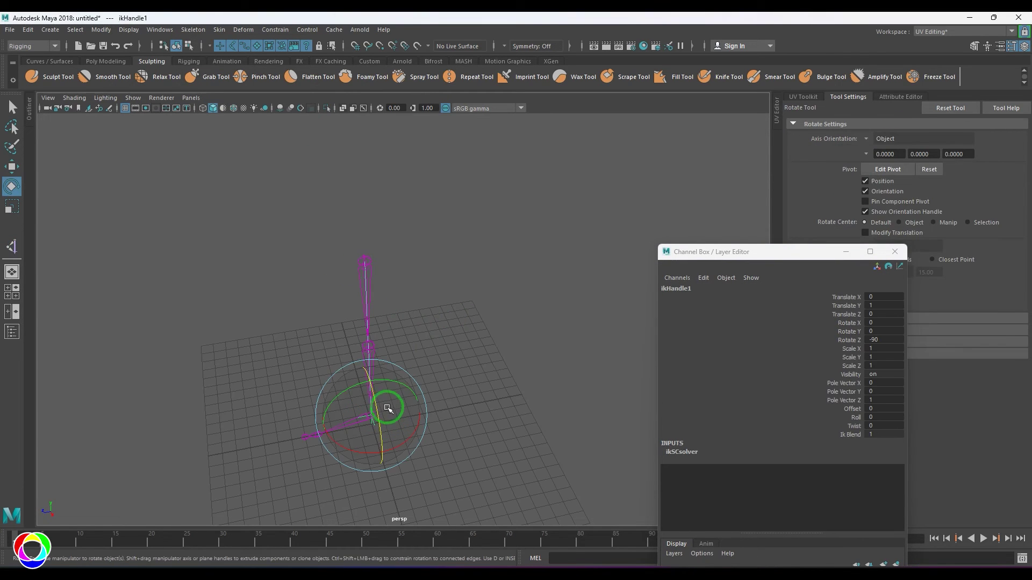
key("w")
left_click_drag(369, 382, 347, 314)
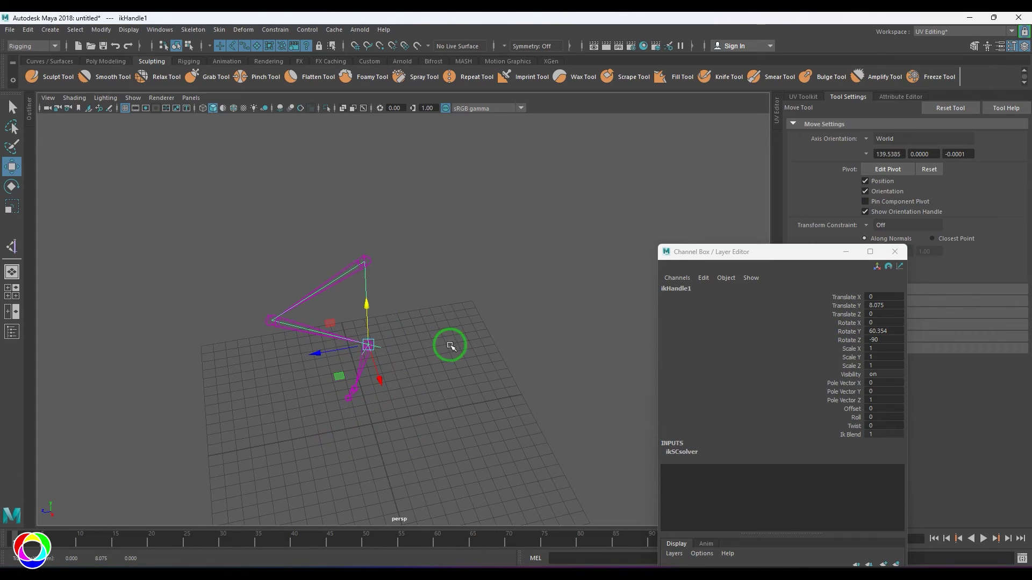
key("ctrl+z")
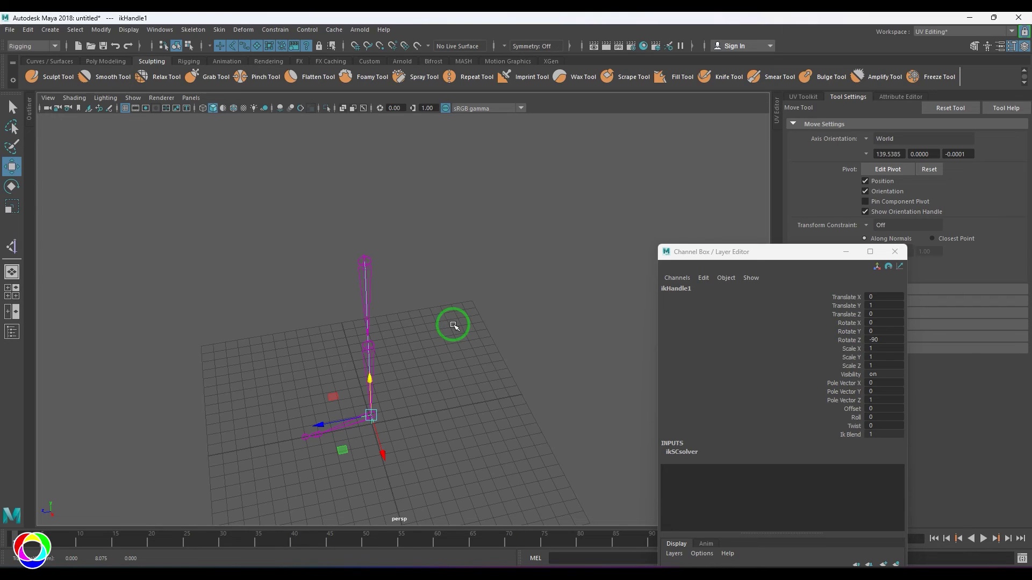
Delete the IK handle and rotate the knee joint to about 104 degrees in Y in the side view
key("Delete")
left_click_drag(302, 283, 533, 311)
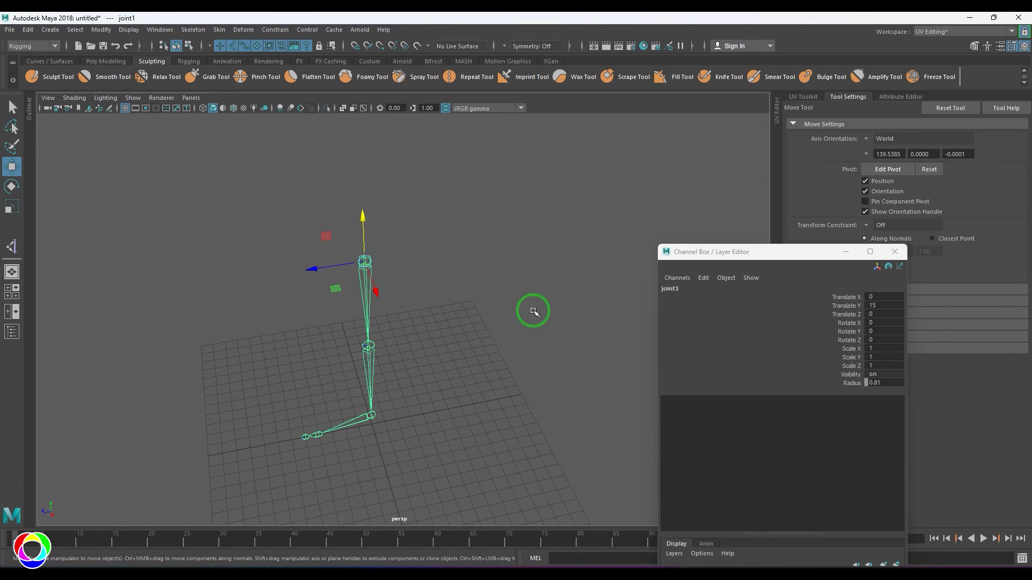
key("space")
key("space")
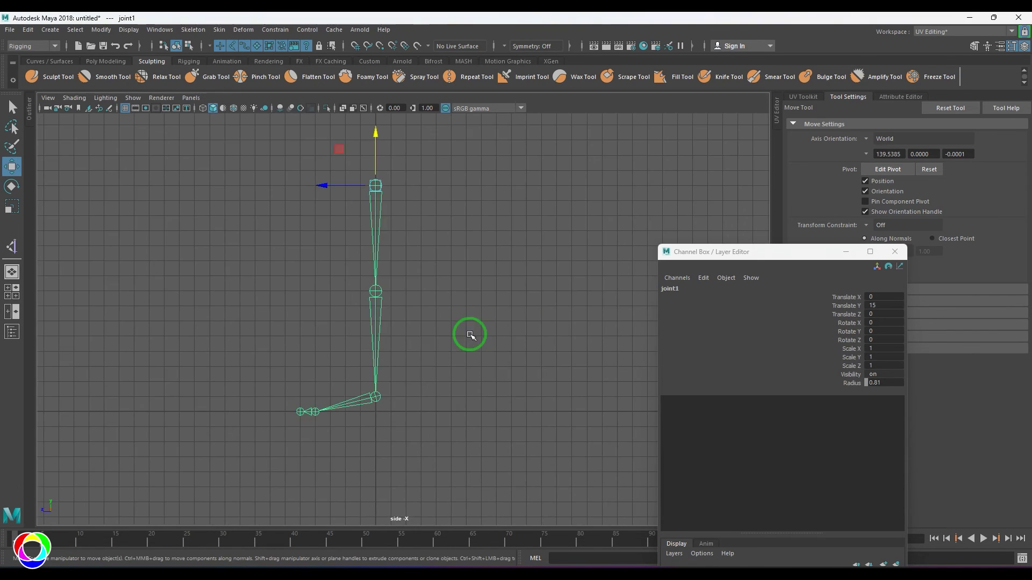
left_click_drag(342, 327, 457, 337)
key("e")
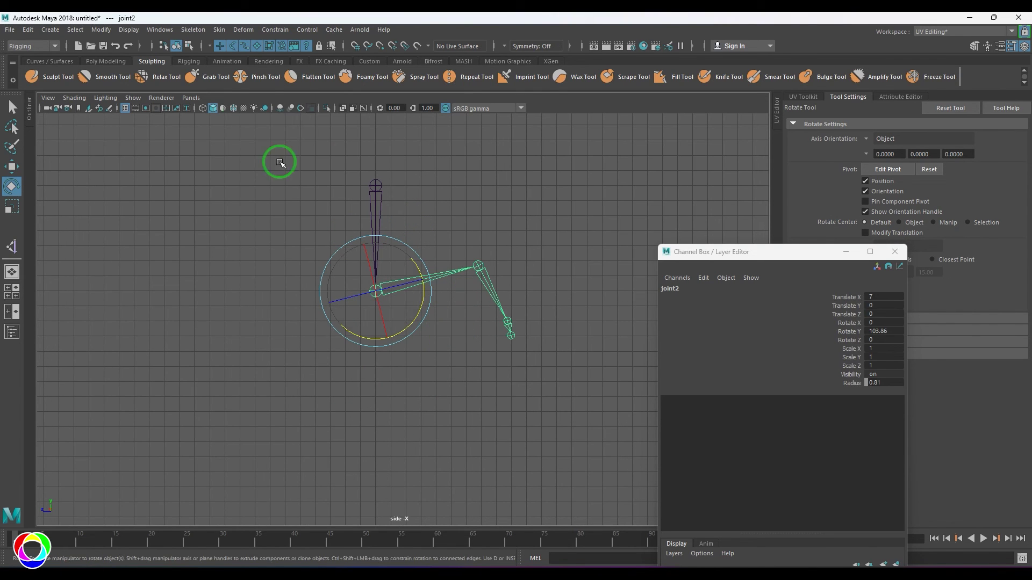
Apply Assume Preferred Angle to the rotated knee joint and clear the selection
left_click(193, 29)
left_click(280, 195)
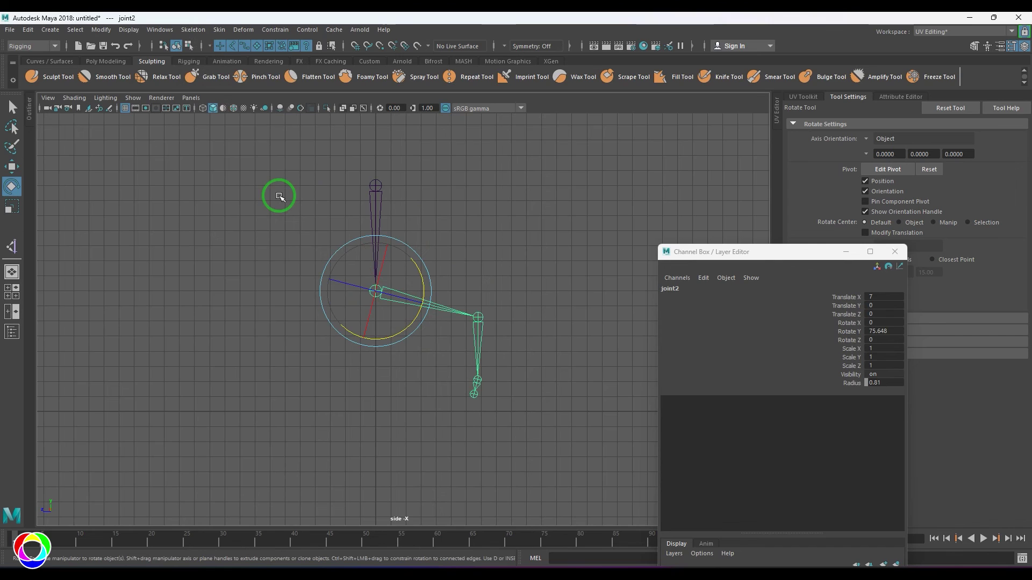
left_click(457, 283)
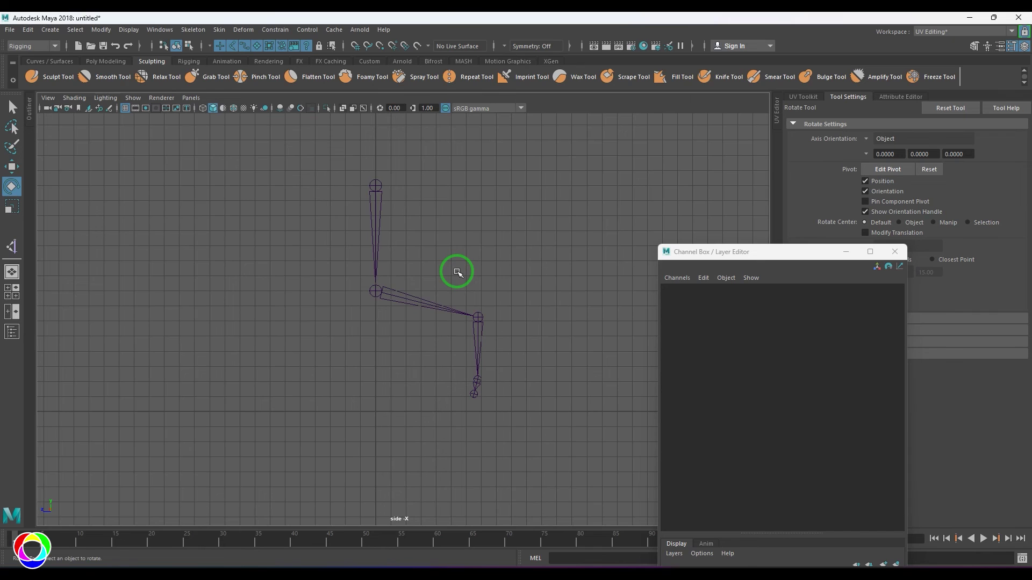
Try rotating the knee joint to about -41 degrees in Y, and reset its Rotate Y to 0
left_click_drag(445, 274, 398, 339)
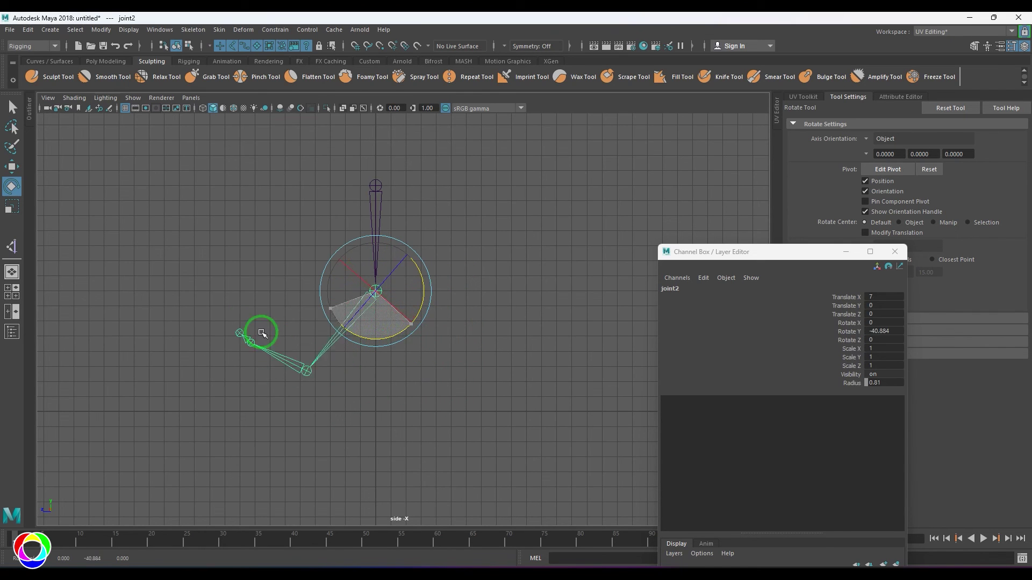
left_click_drag(261, 333, 393, 327)
left_click(882, 331)
type("0")
key("Return")
left_click(497, 382)
Rotate the knee joint to about 40 degrees in Y and store that pose with Set Preferred Angle
left_click_drag(410, 326, 430, 245)
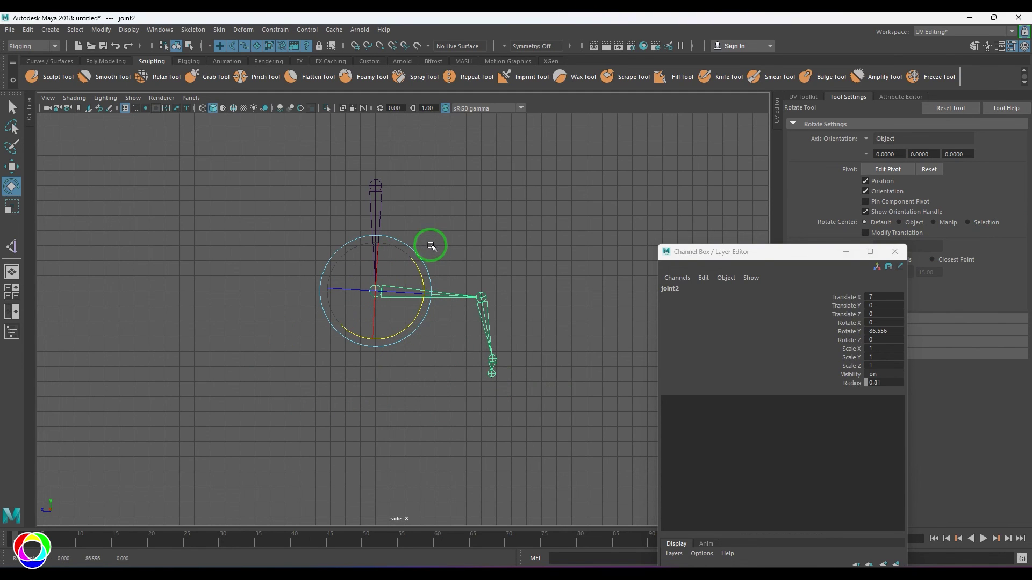
left_click(193, 29)
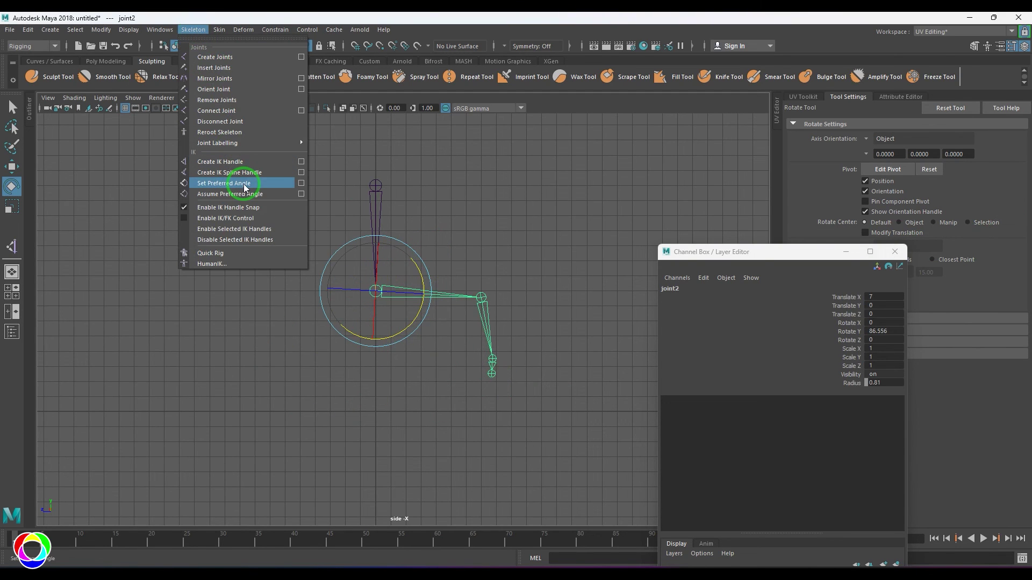
left_click(463, 225)
left_click(438, 291)
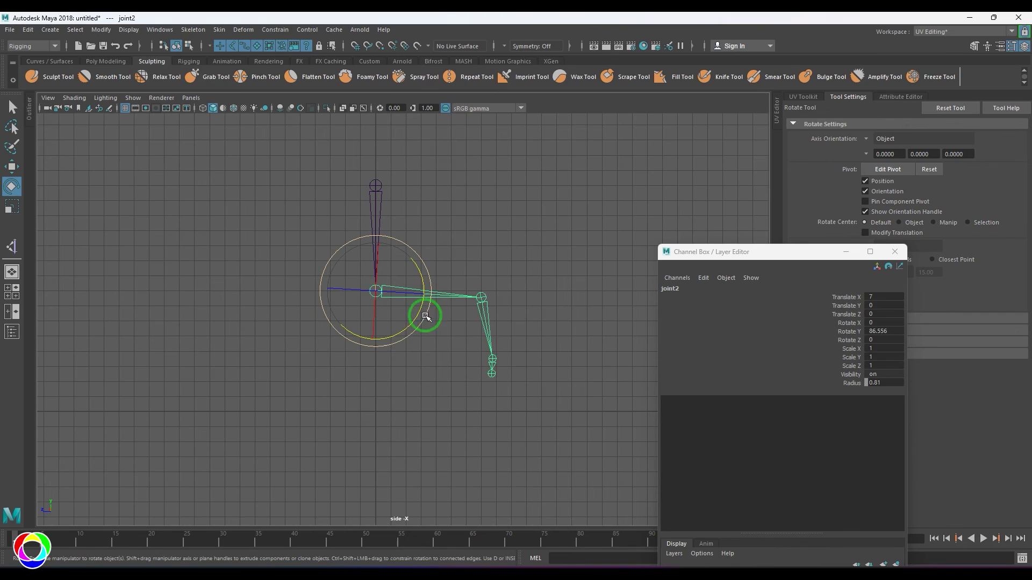
left_click_drag(426, 314, 449, 369)
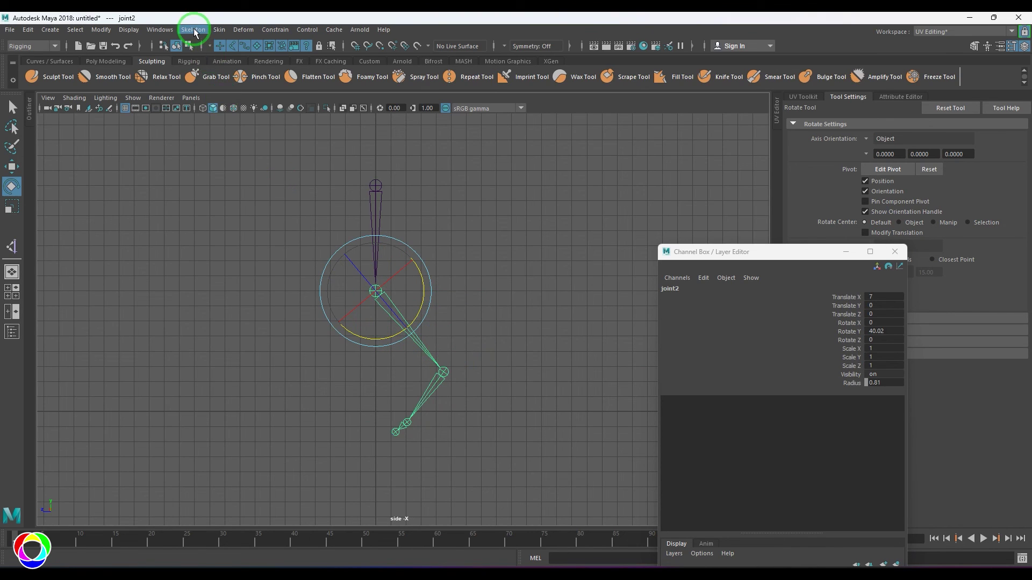
left_click(193, 30)
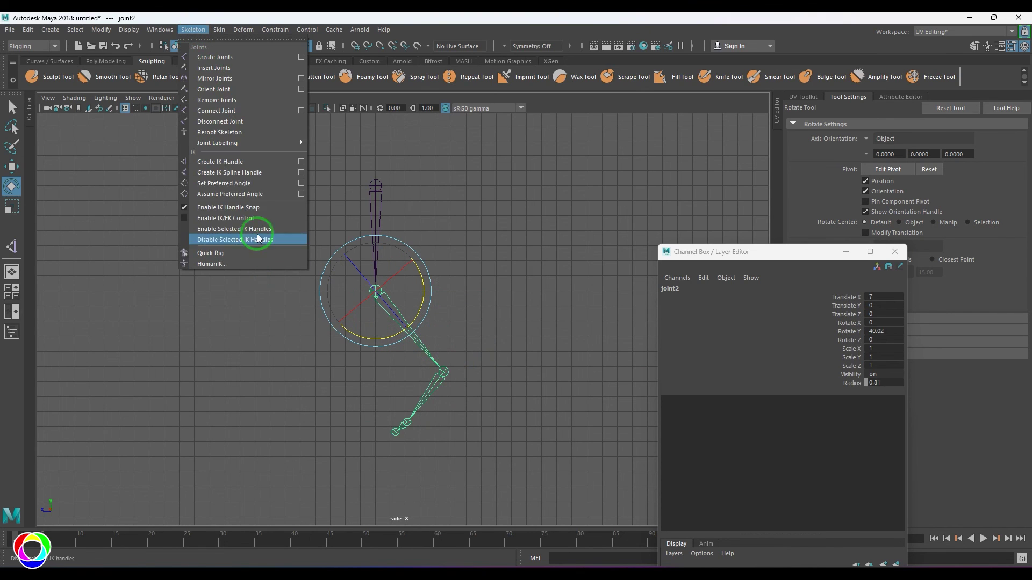
left_click(256, 183)
Straighten the leg by setting the knee joint's Rotate Y to 0, and clear the selection
left_click(895, 332)
type("0")
key("Return")
left_click(588, 337)
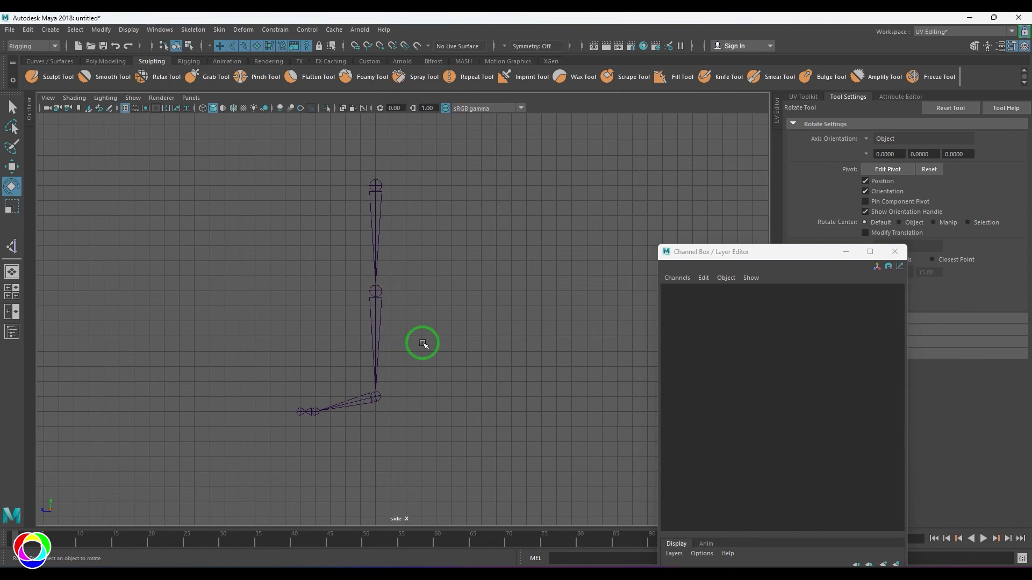
Select the knee joint of the straightened leg and apply Assume Preferred Angle to recall its stored bend
left_click(377, 322)
left_click(193, 30)
left_click(242, 194)
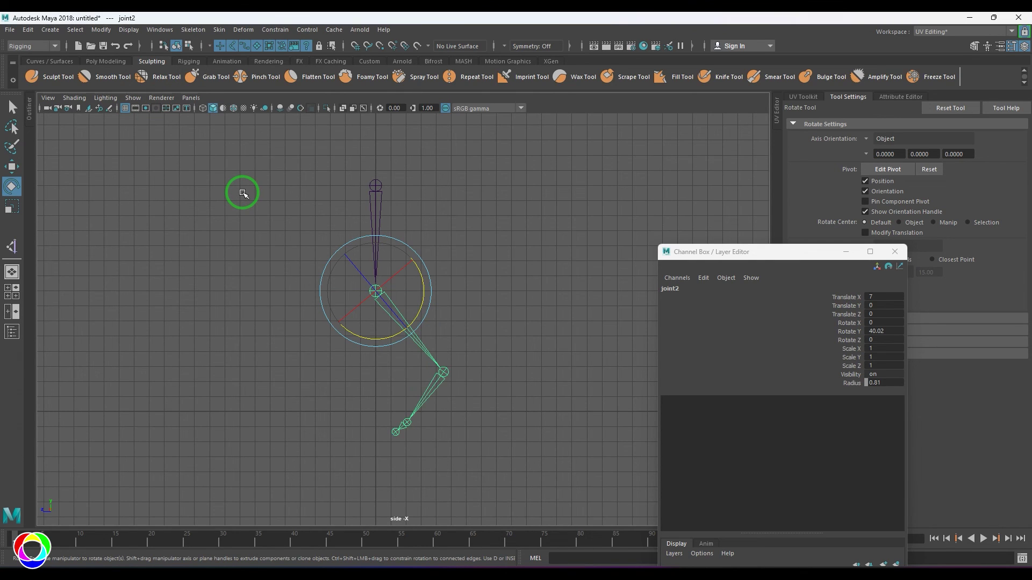
Rotate the knee joint to about 152 degrees in Y and return it to the stored pose with Assume Preferred Angle
left_click_drag(428, 290, 333, 240)
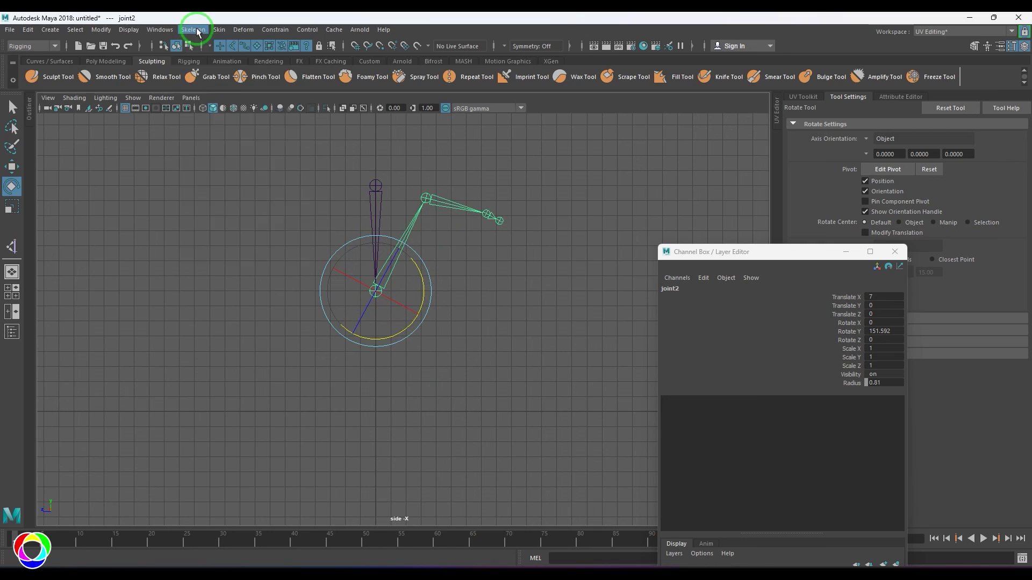
left_click(197, 31)
left_click(250, 195)
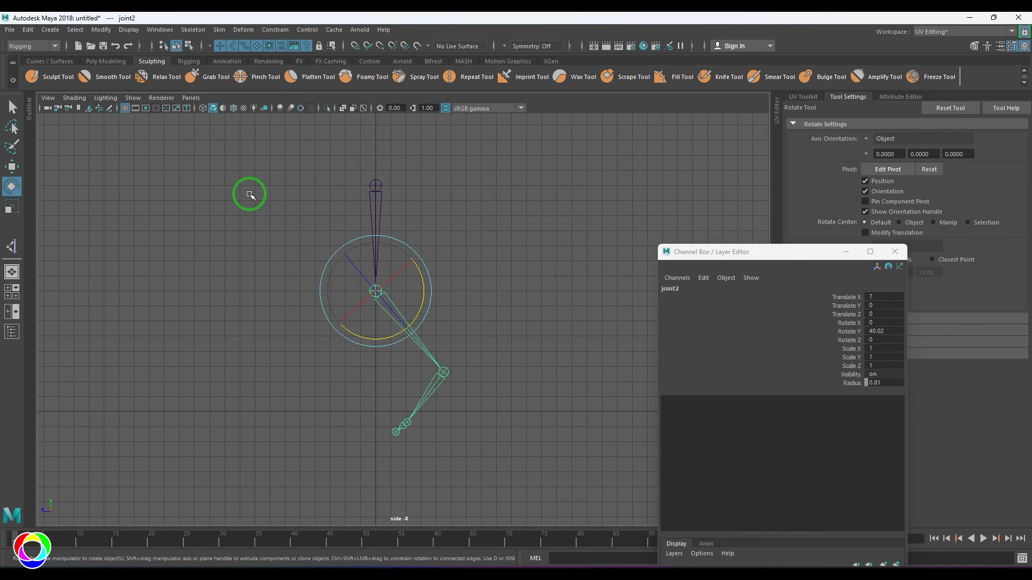